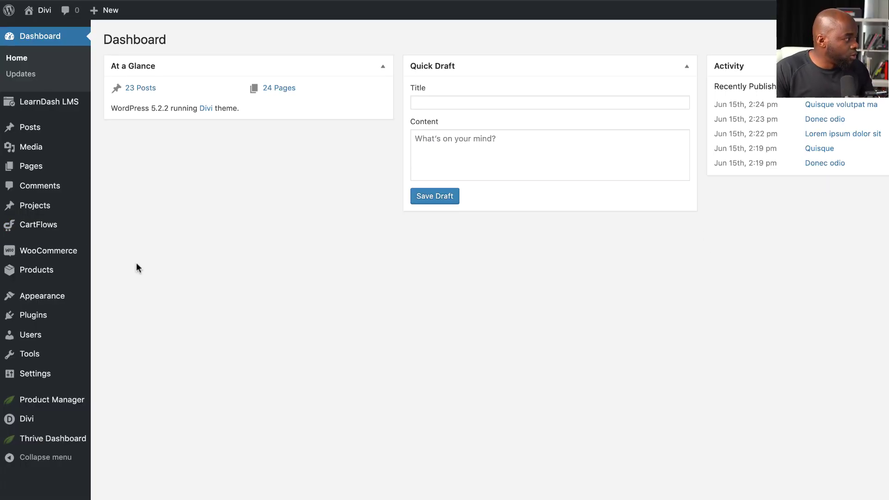
Add a new product 'Money Mastery' priced 997, set its type to Course, and publish it.
mouse_move(74, 256)
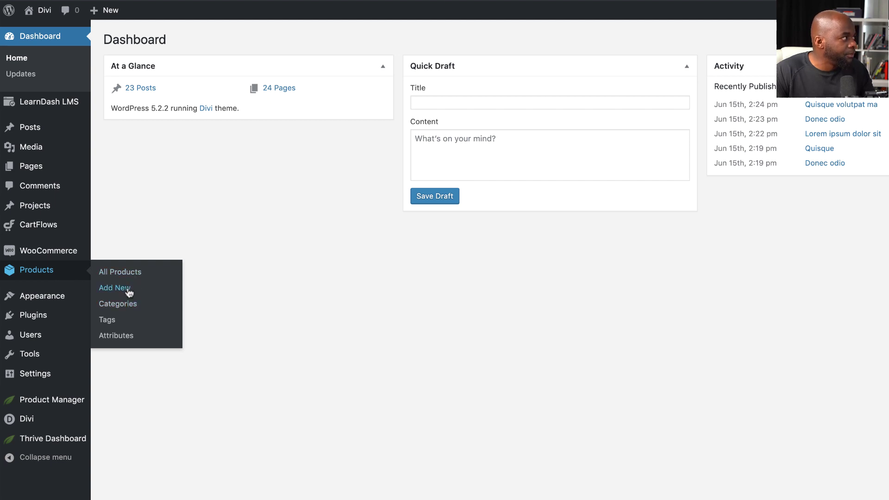
click(115, 288)
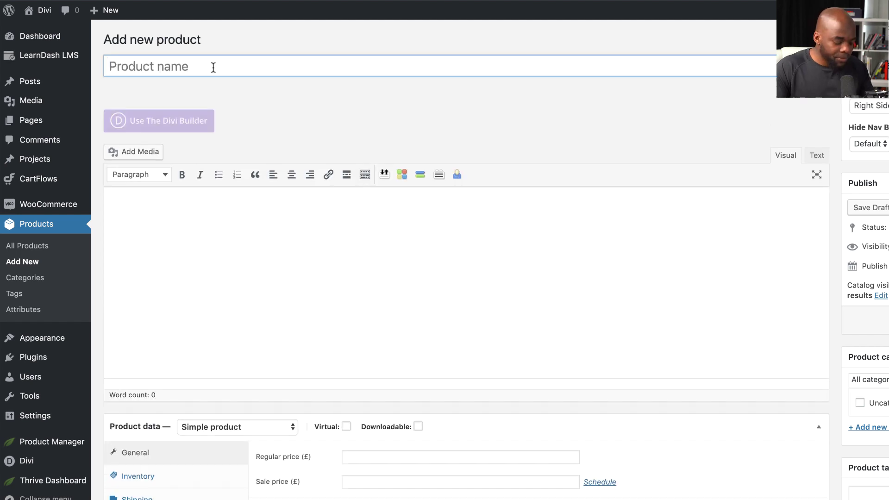
text(Money Mastery)
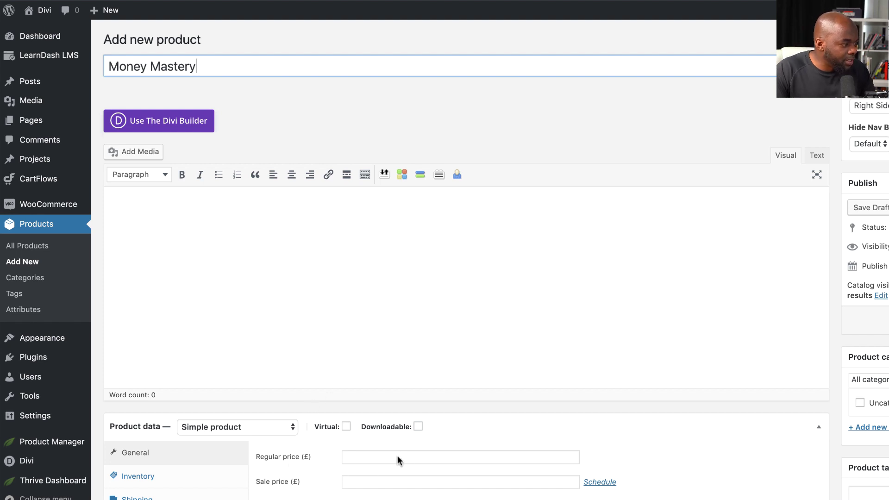
scroll(397, 461, down, 5)
click(387, 218)
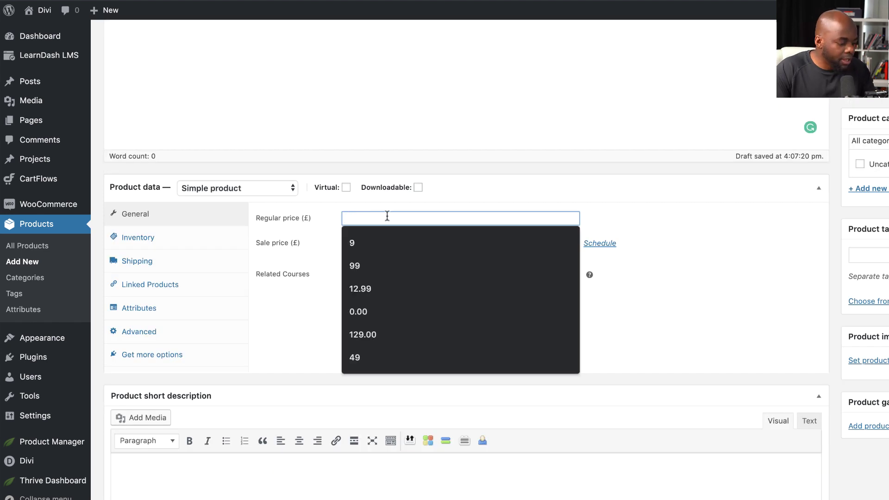
text(997)
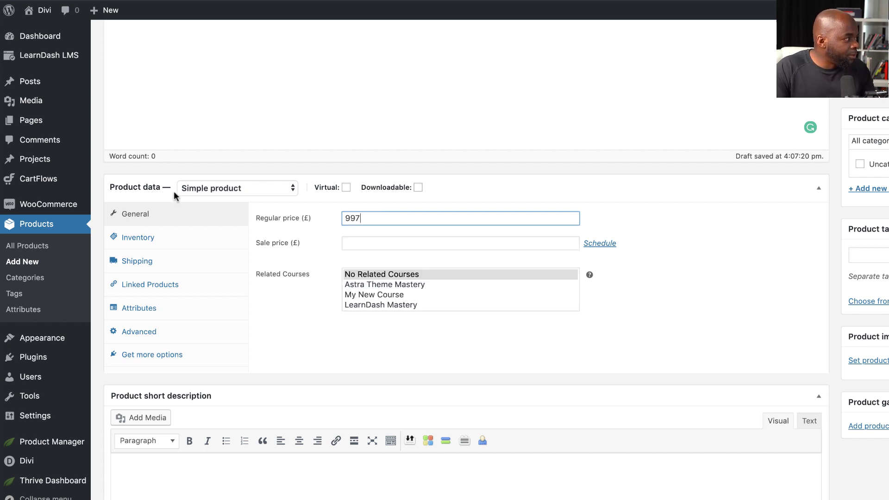
click(227, 191)
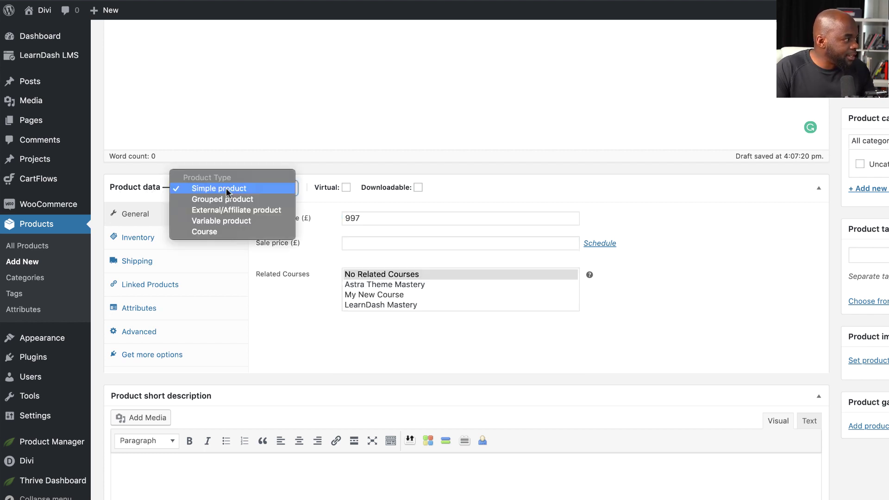
click(231, 233)
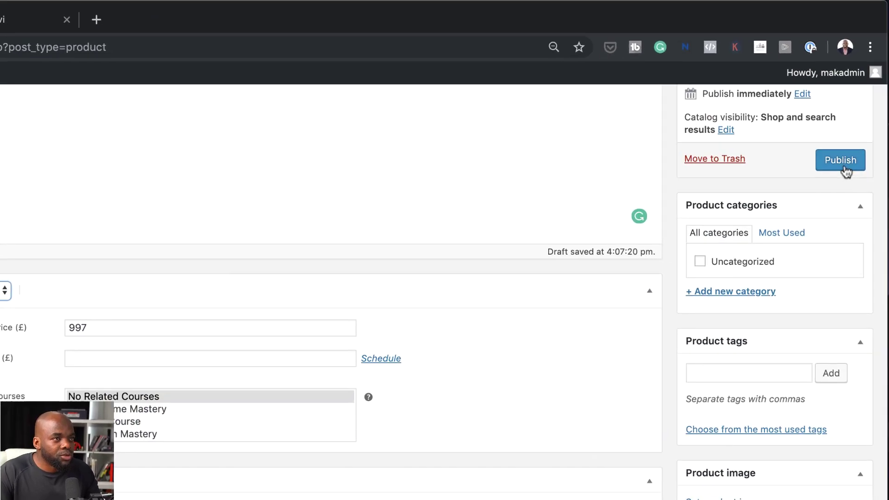
click(843, 161)
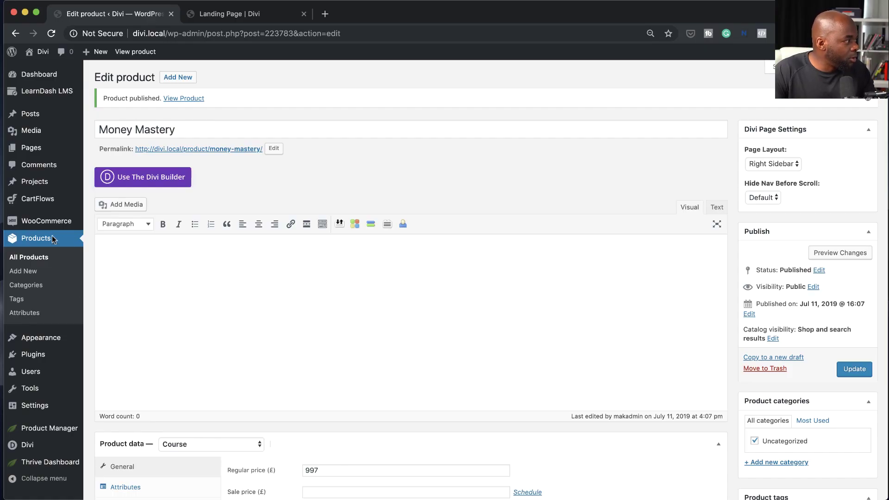
Import the Evergreen Product 02 template as a new CartFlows flow and save it titled 'Money Mastery'.
click(48, 198)
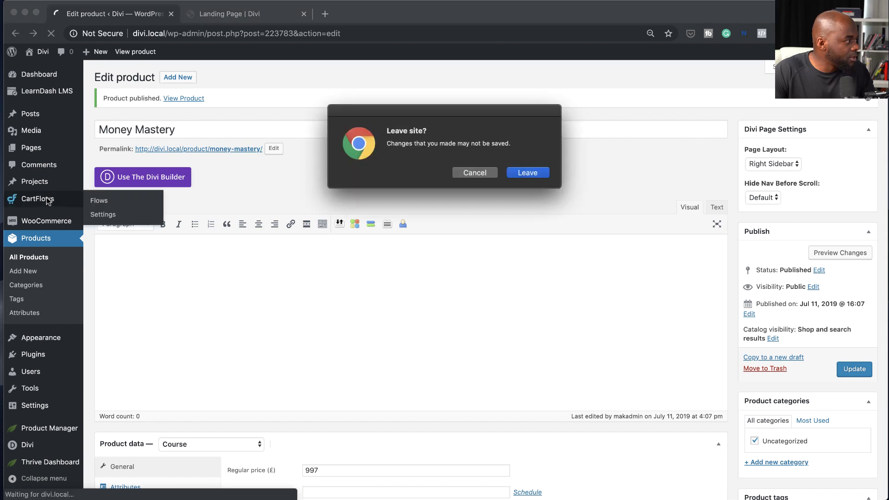
key(Return)
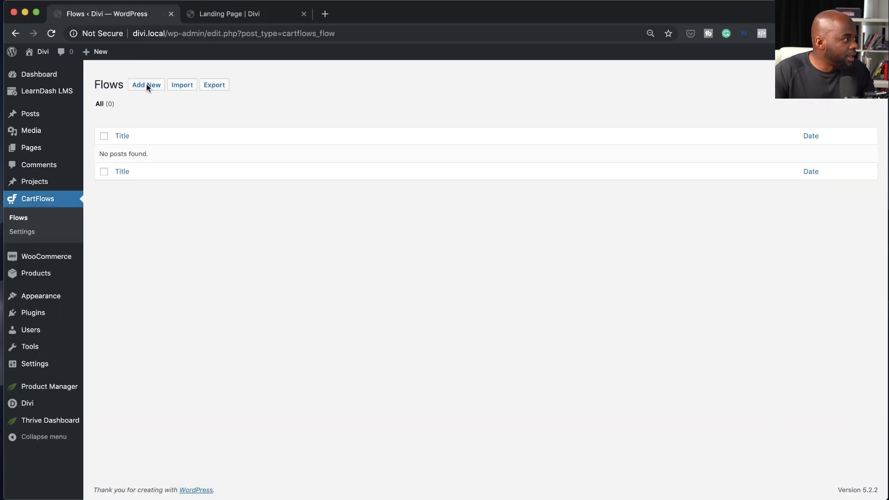
click(149, 85)
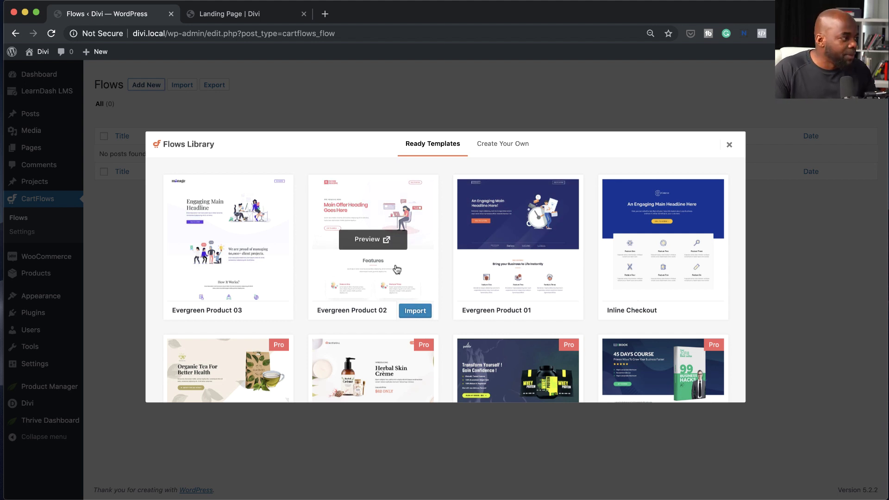
click(421, 313)
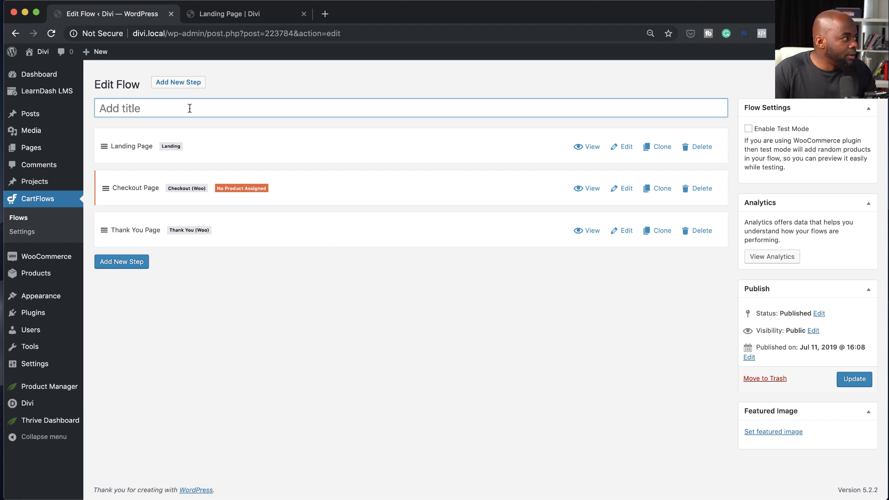
text(M)
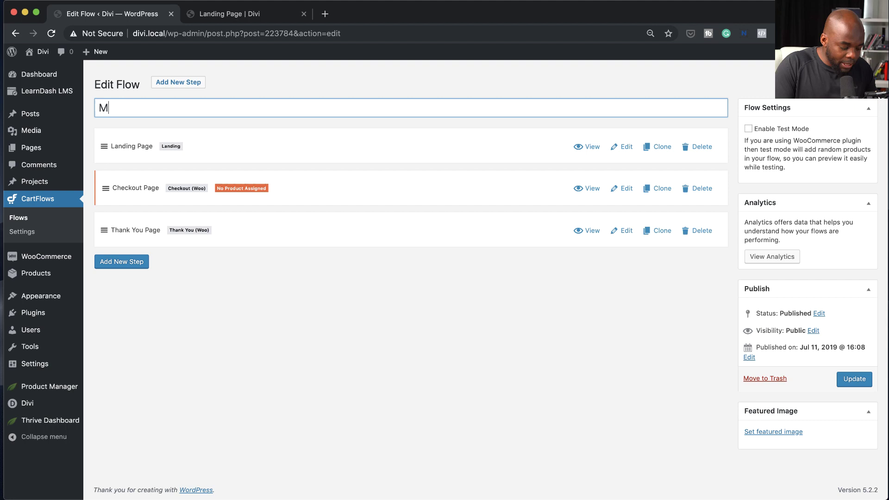
text(oney Mastery)
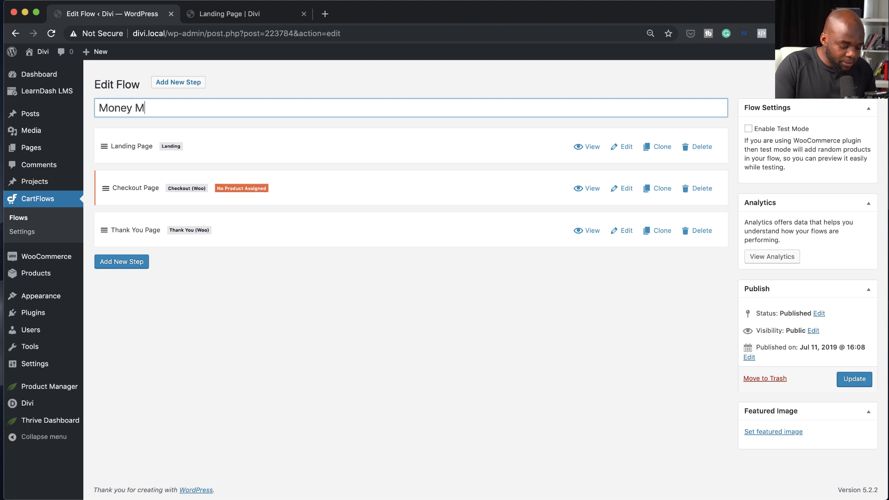
click(854, 379)
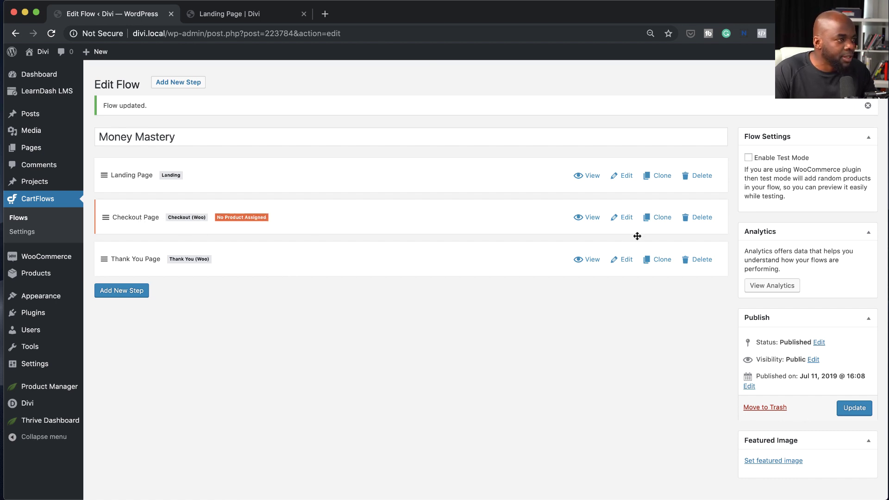
In the Checkout Page step, choose Money Mastery as the product sold at checkout.
click(627, 220)
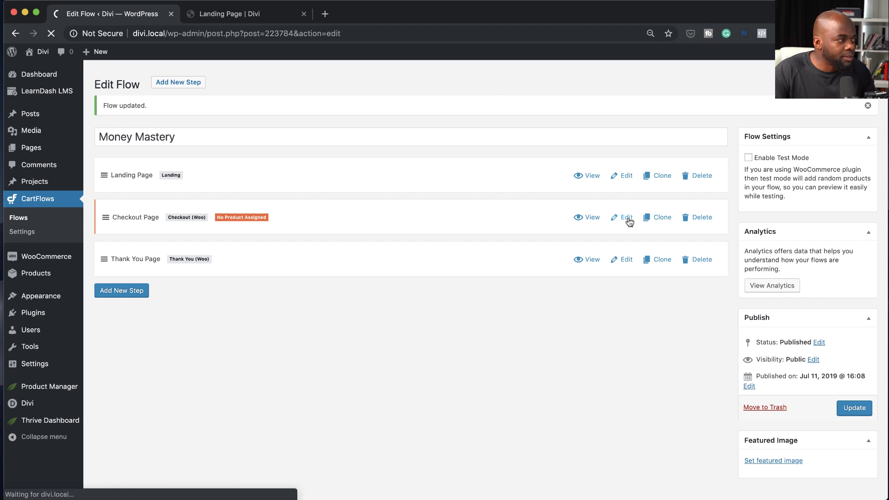
scroll(377, 327, down, 2)
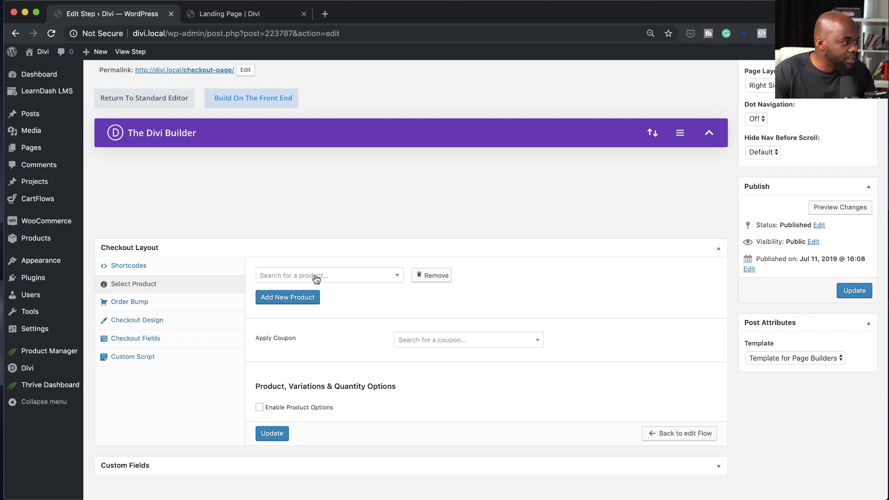
click(299, 276)
text(mone)
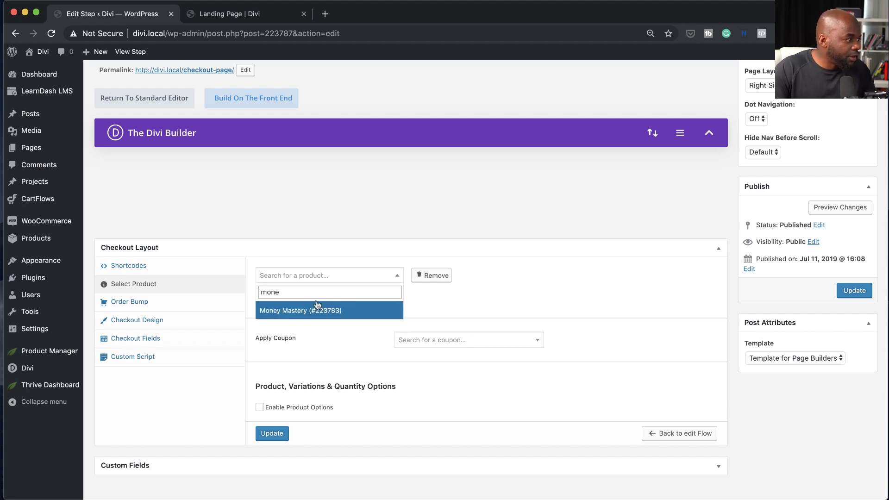
click(288, 312)
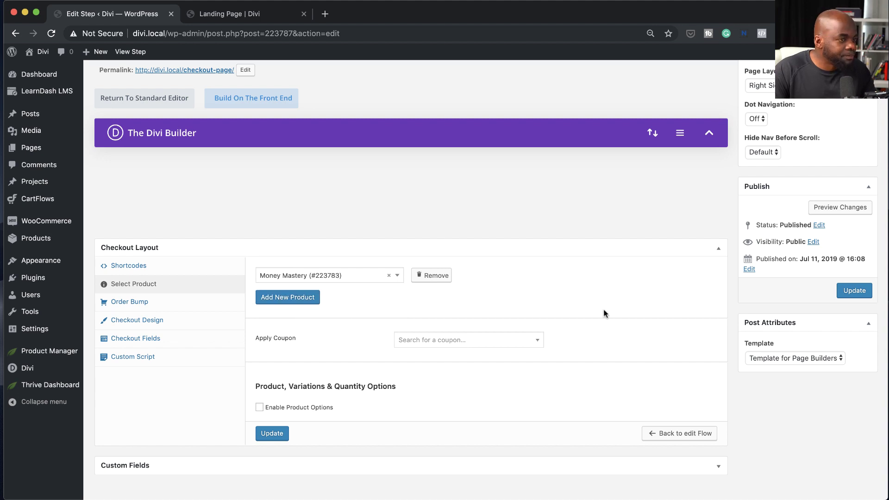
Enable custom checkout fields and hide all billing fields except First name and Email address.
click(159, 341)
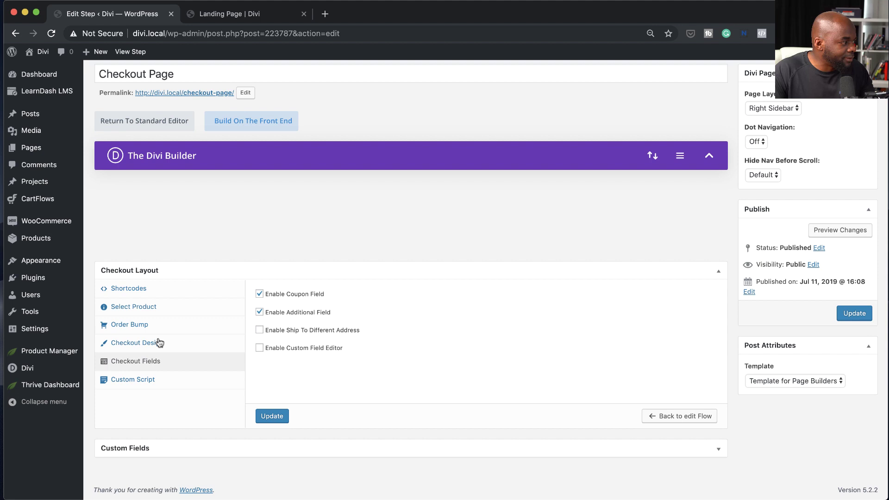
click(260, 348)
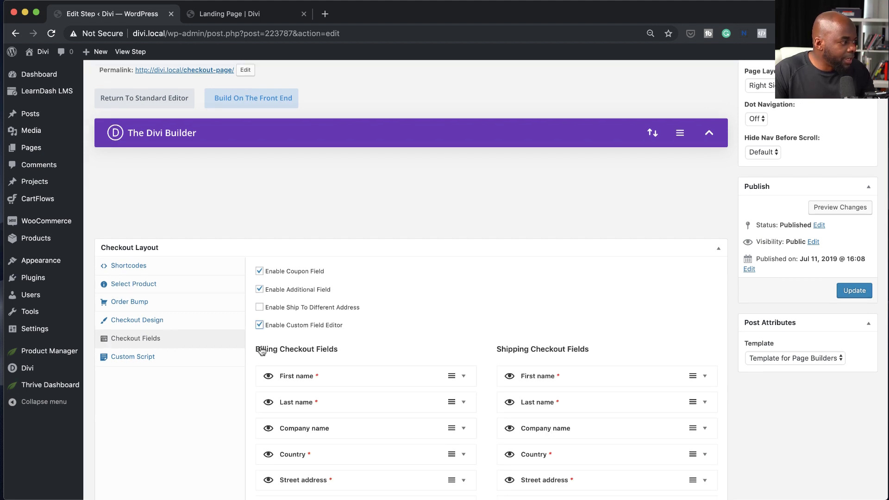
scroll(305, 278, down, 5)
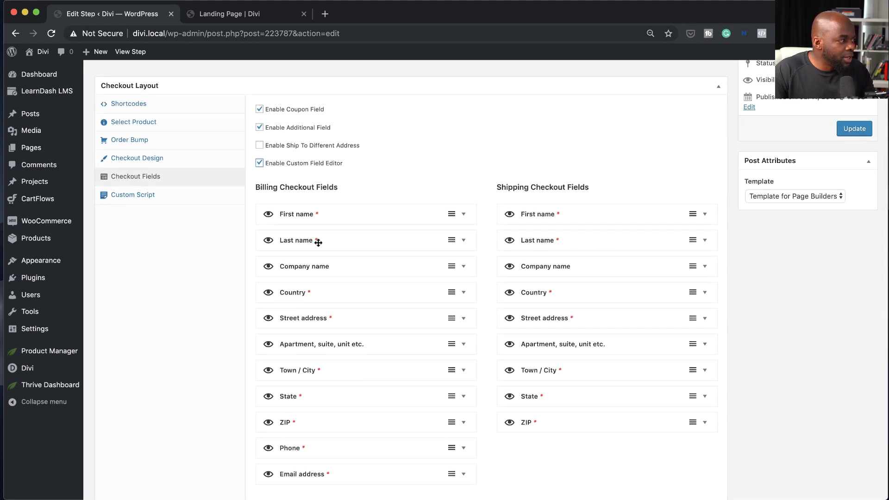
scroll(317, 432, down, 2)
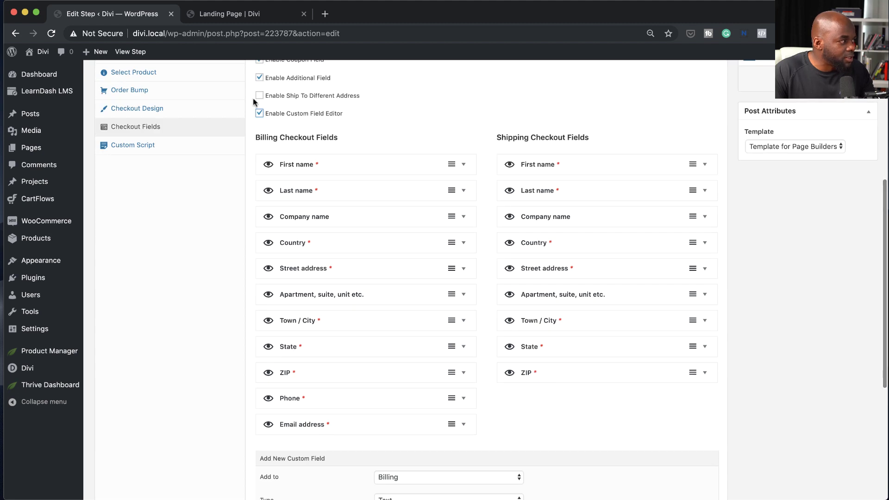
click(269, 191)
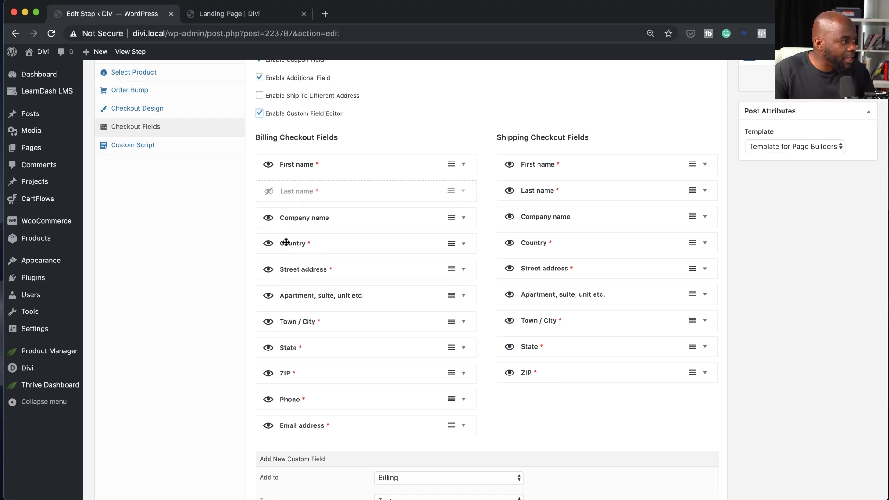
click(270, 219)
click(269, 249)
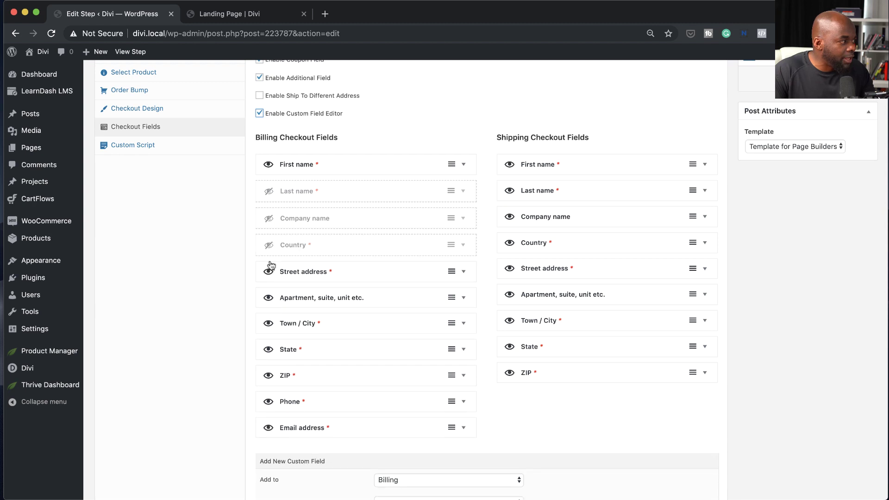
click(270, 273)
click(268, 299)
click(268, 324)
click(268, 350)
click(268, 377)
click(269, 402)
scroll(410, 370, up, 1)
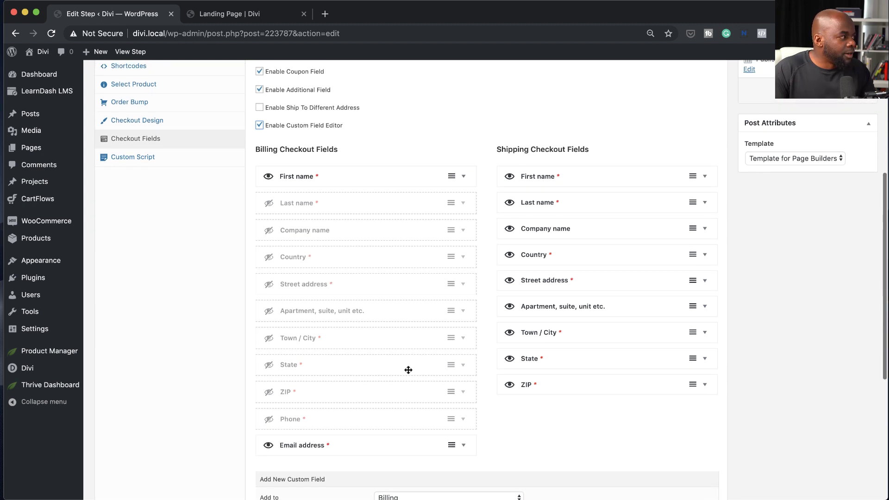
Set the First name field width to 100% and update the checkout step.
click(465, 189)
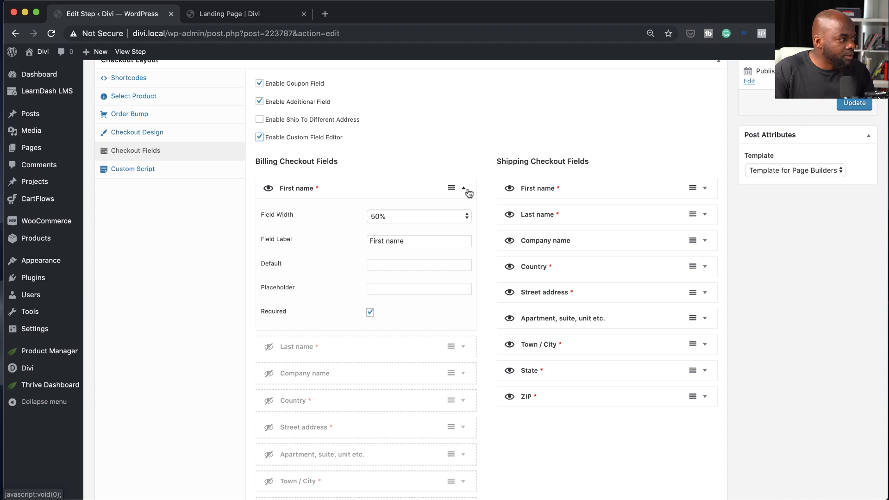
click(403, 216)
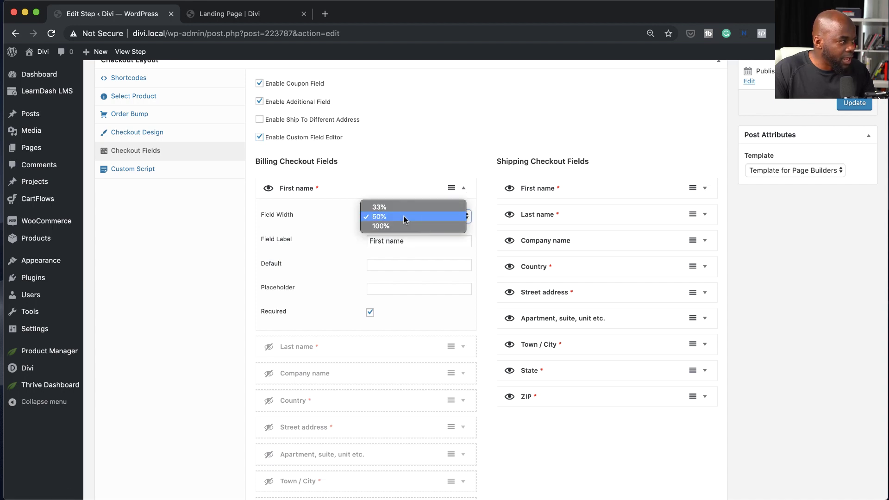
click(405, 224)
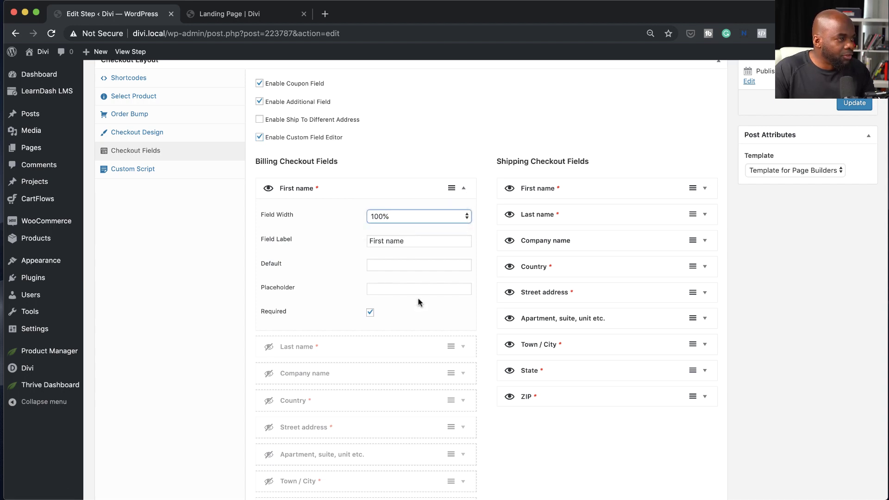
scroll(421, 299, up, 5)
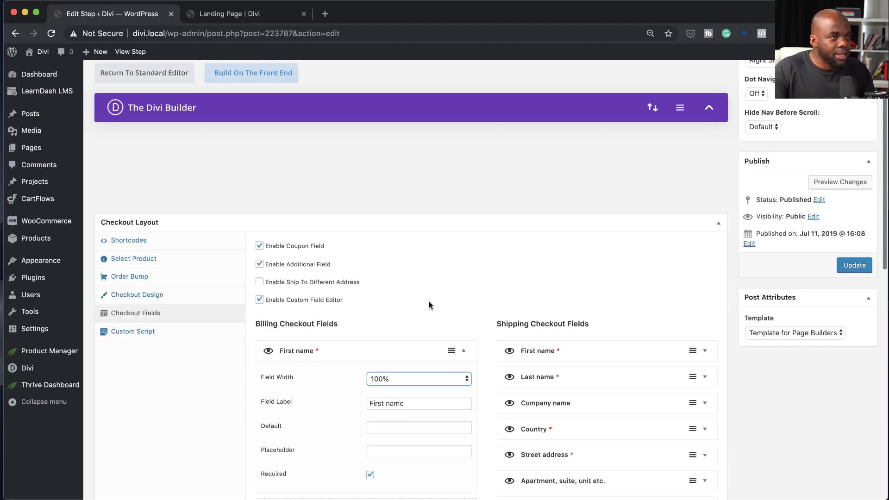
click(858, 268)
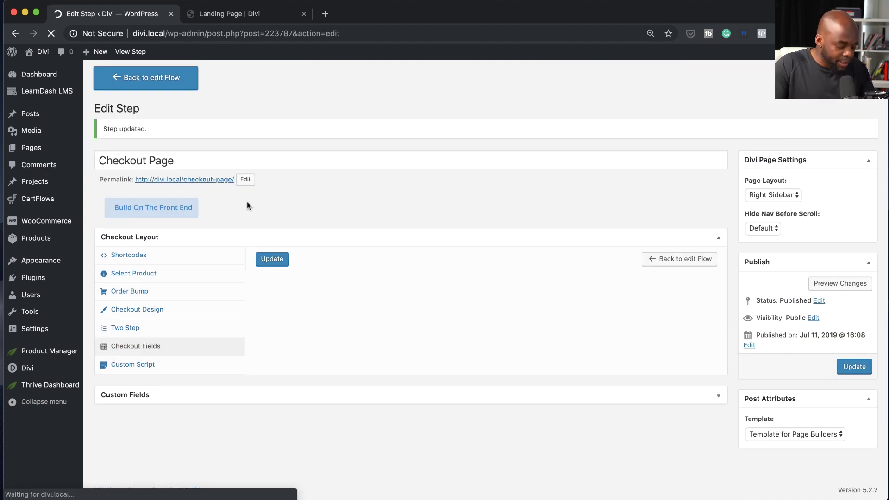
Open the live checkout page in a new tab and scroll through its billing fields and £997 order.
super+click(208, 180)
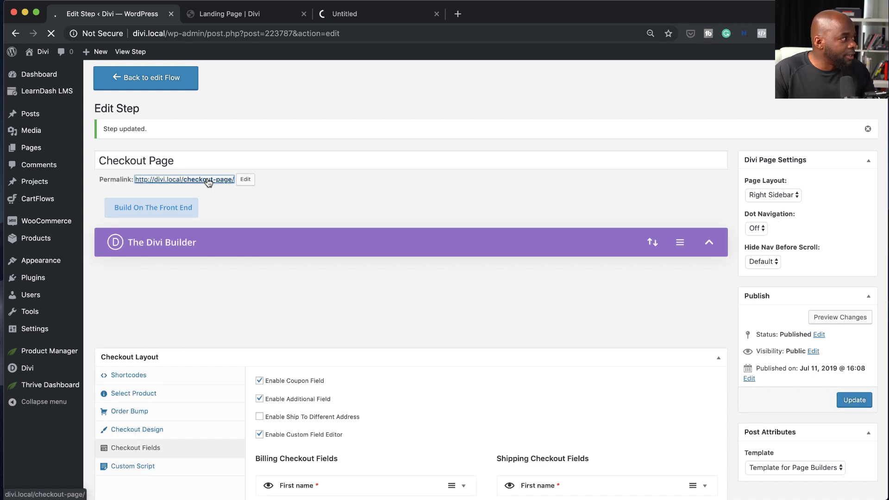
click(381, 17)
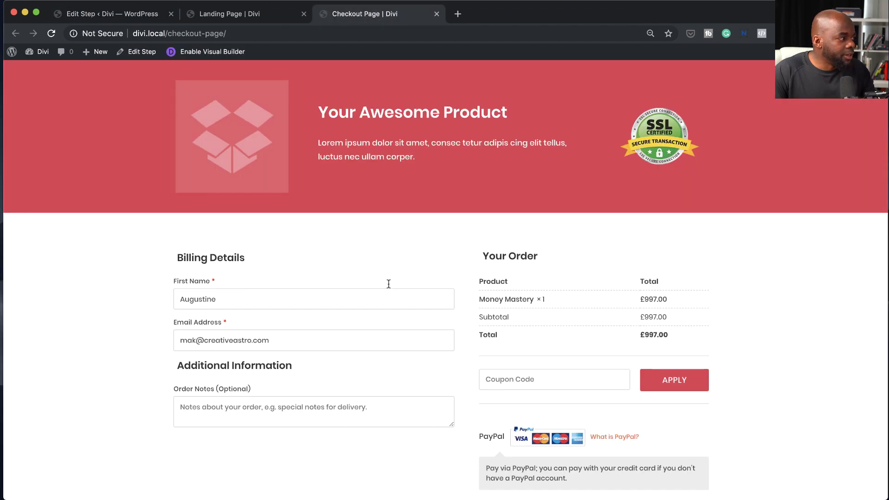
scroll(391, 286, down, 5)
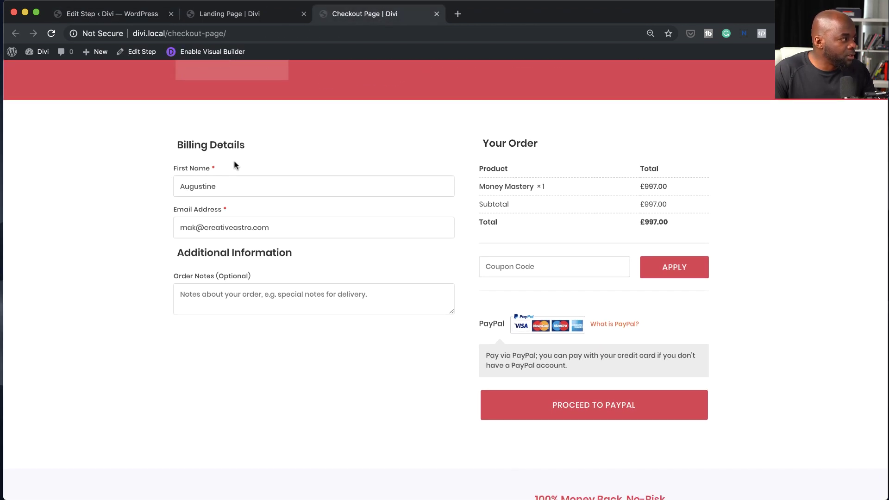
scroll(358, 304, up, 5)
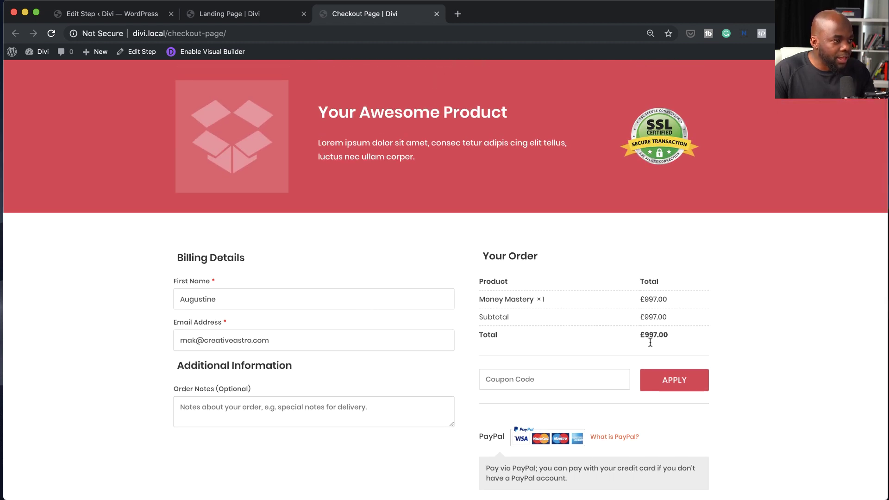
scroll(687, 348, down, 1)
scroll(685, 345, down, 7)
scroll(764, 343, up, 8)
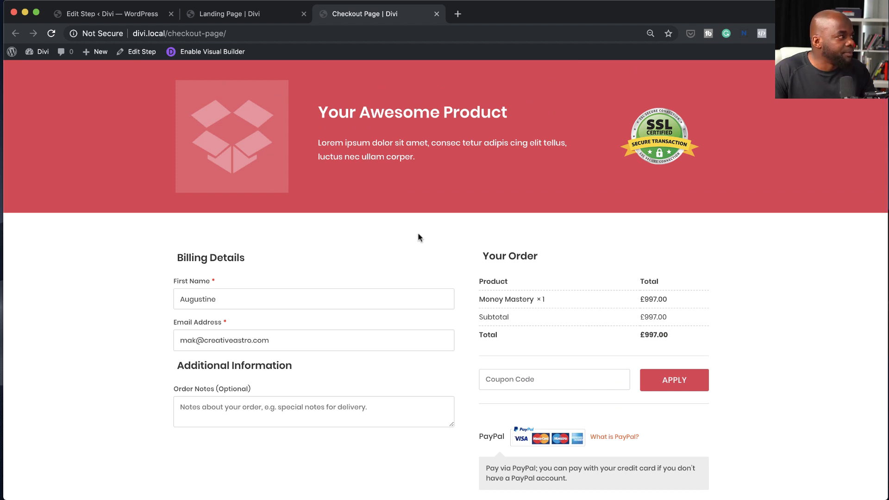
Update the checkout step once more and go back to the Money Mastery flow's steps.
click(131, 18)
click(225, 276)
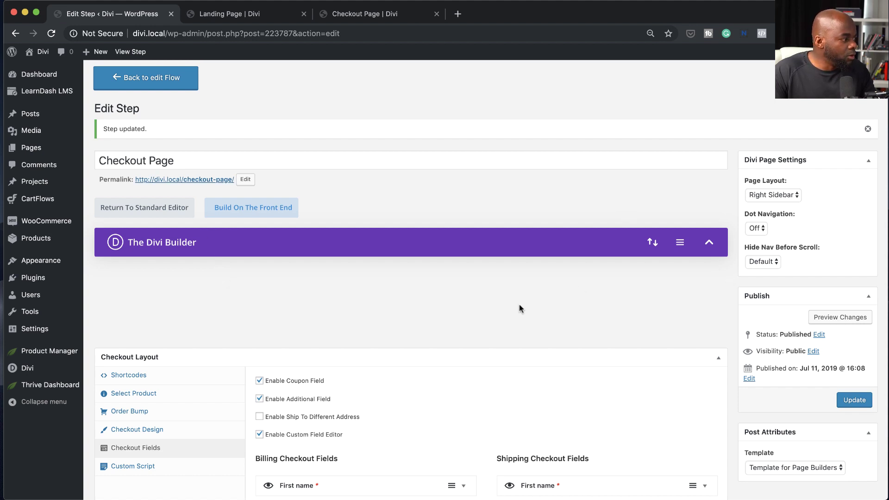
click(870, 402)
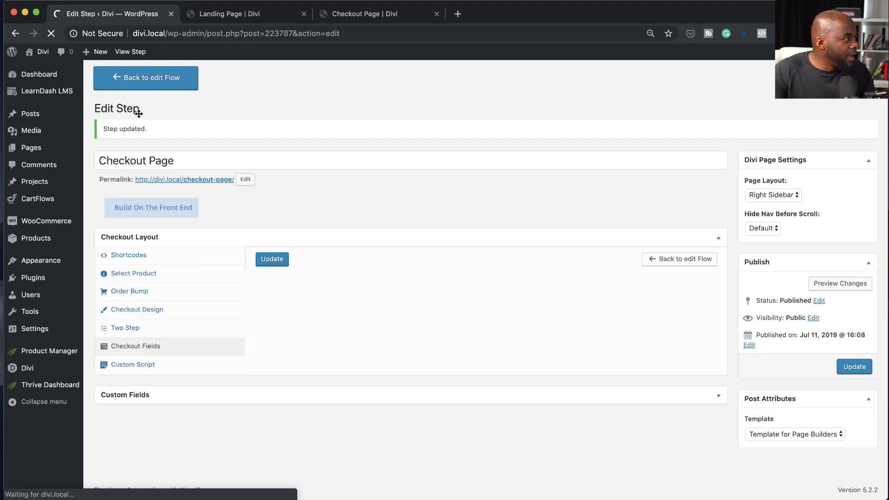
click(159, 79)
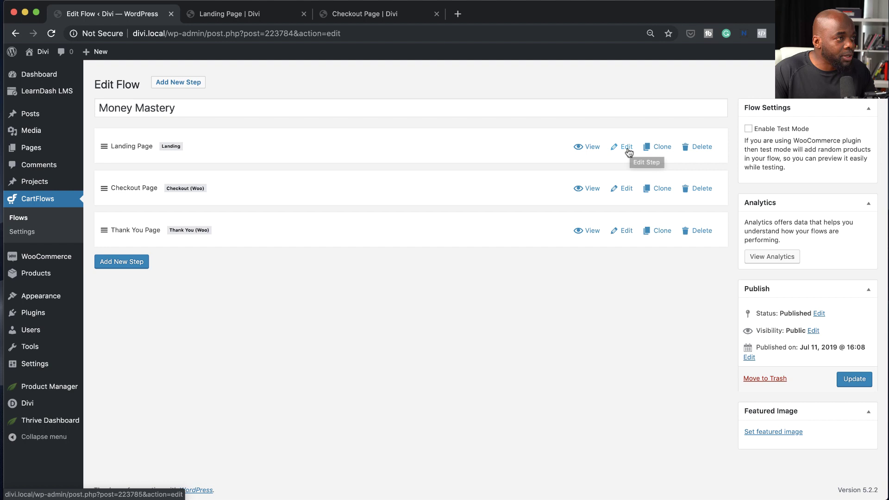
Open the Landing Page step's editor in a new second tab and launch the Divi front-end builder.
super+click(627, 147)
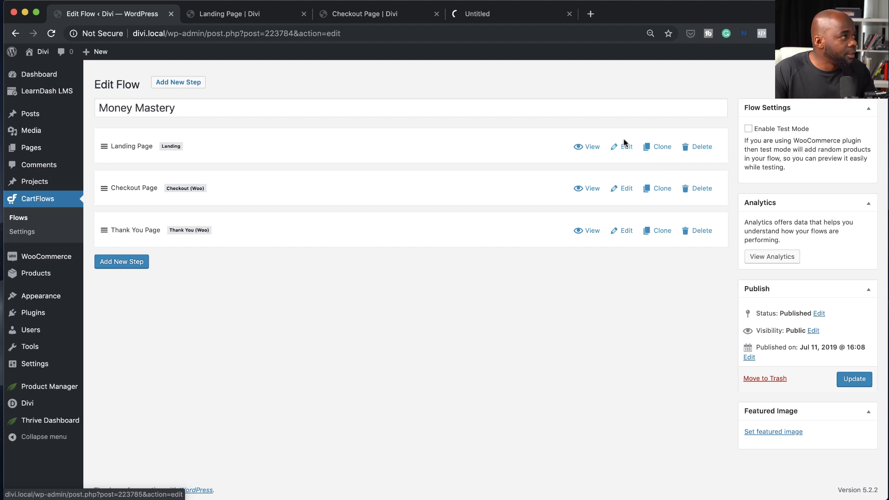
drag(499, 18, 259, 7)
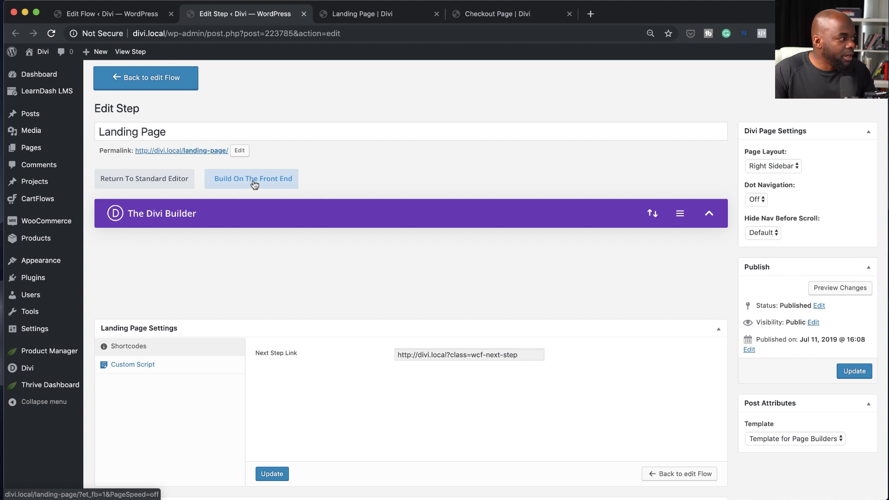
click(254, 182)
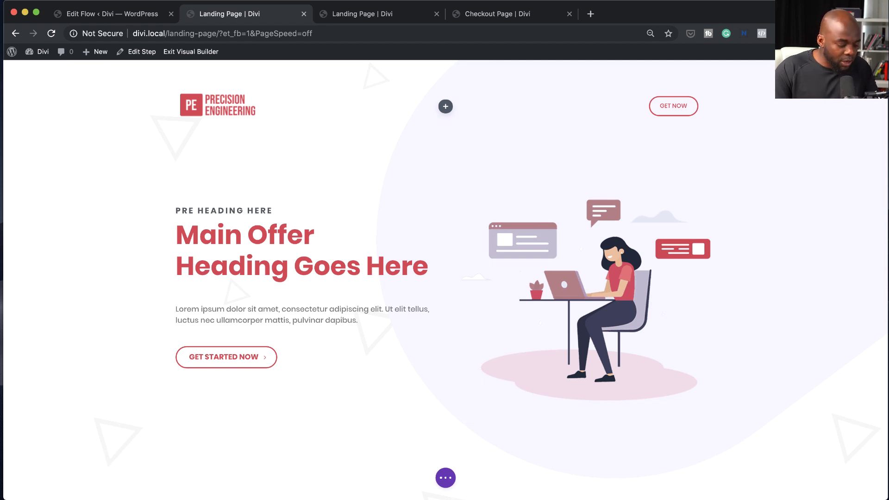
Drag Courses Layout.json from Finder's Downloads onto the Divi page for import.
key(super+Tab)
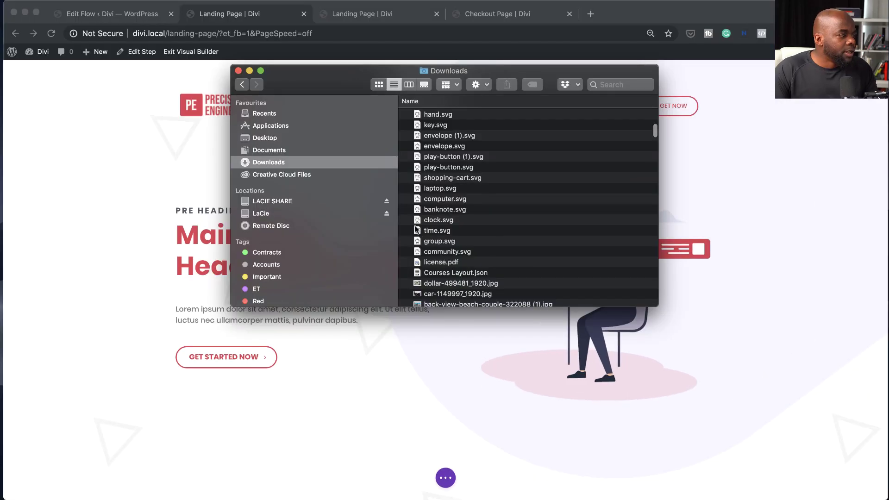
click(420, 274)
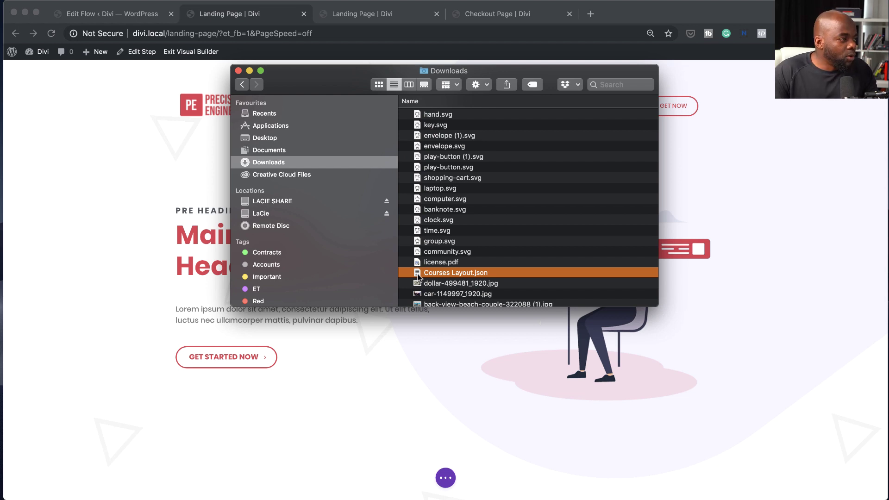
drag(417, 276, 112, 187)
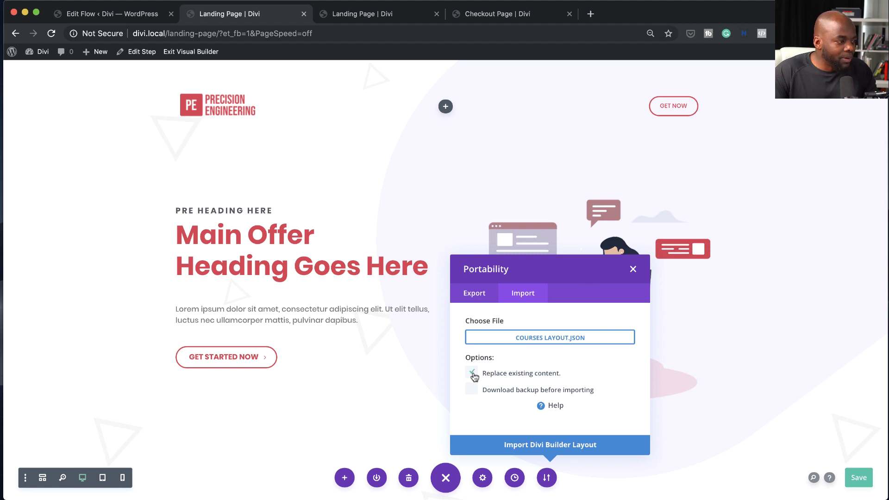
Import the Courses Layout over the existing content and scroll through the Financial Freedom Formula page.
click(573, 445)
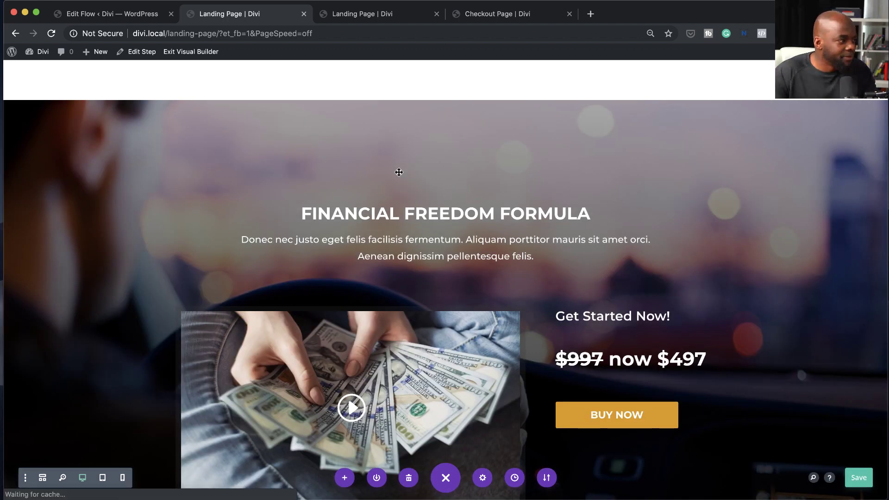
scroll(789, 323, down, 8)
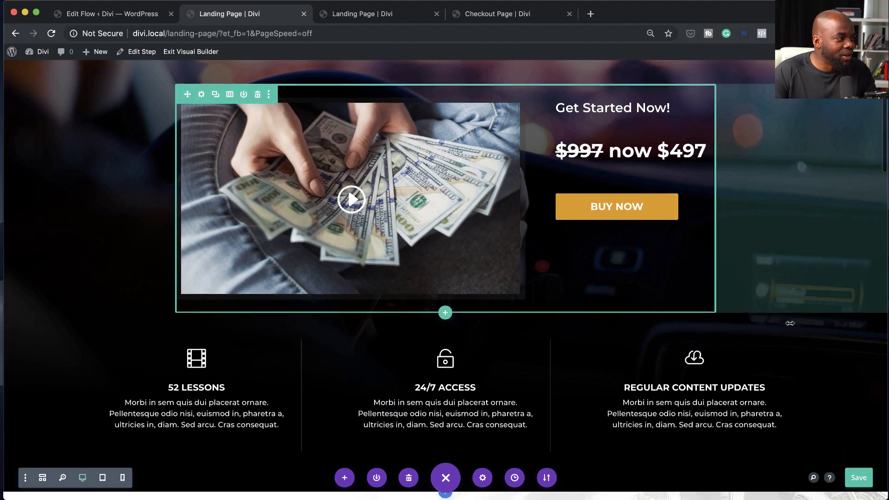
scroll(790, 323, down, 8)
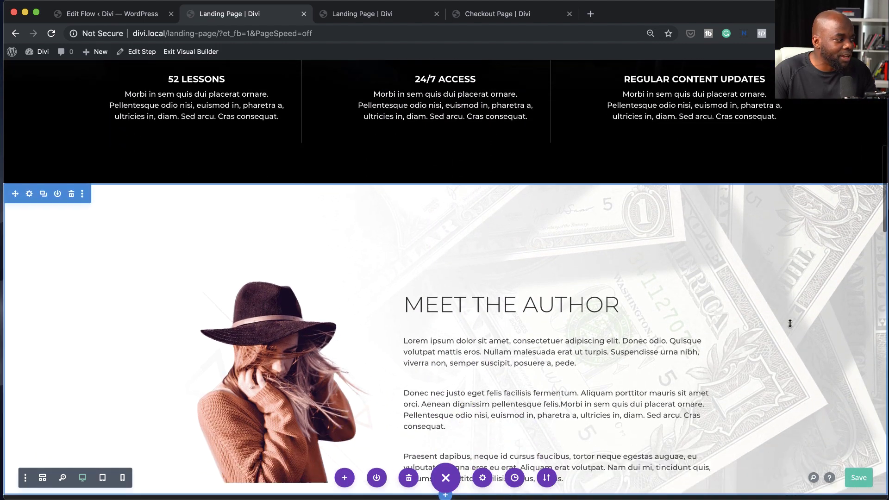
scroll(790, 324, down, 10)
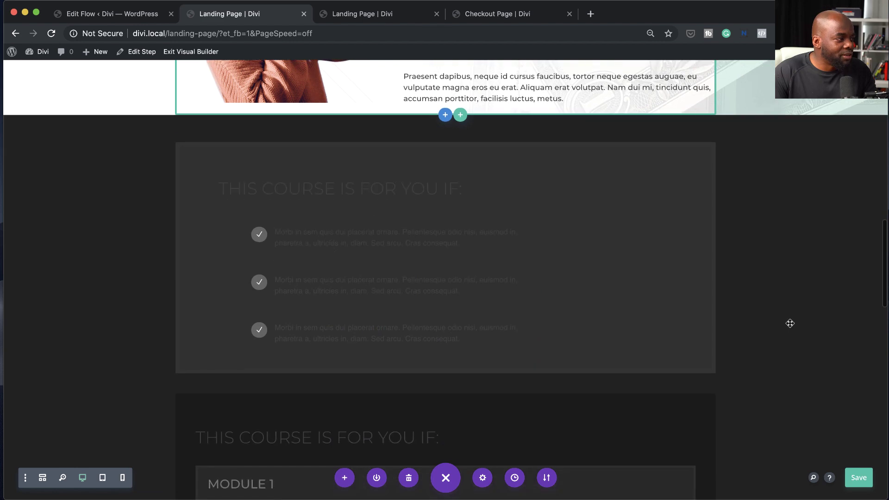
scroll(790, 323, down, 10)
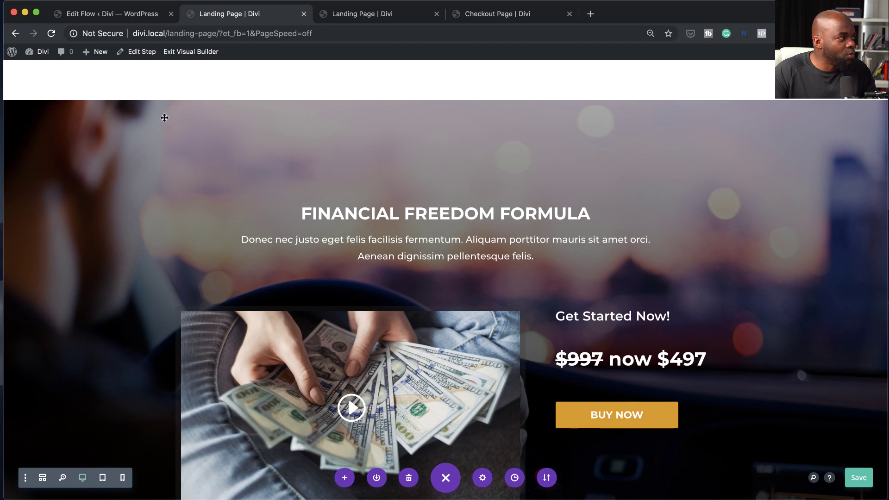
Set the hero section's top margin to -80px in Design > Spacing and save.
mouse_move(41, 113)
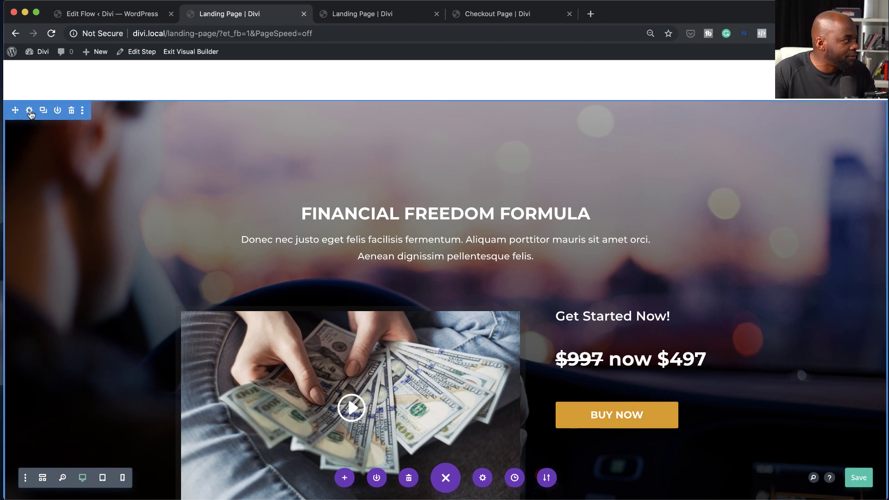
click(30, 111)
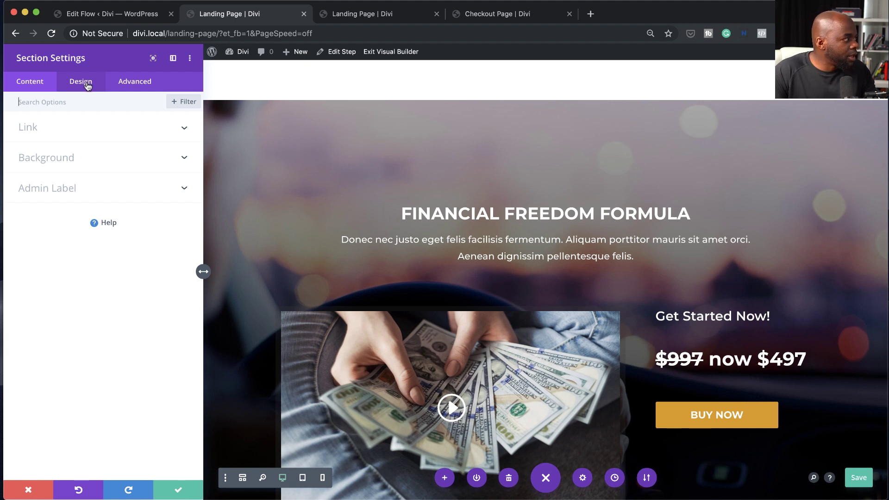
click(87, 84)
click(60, 218)
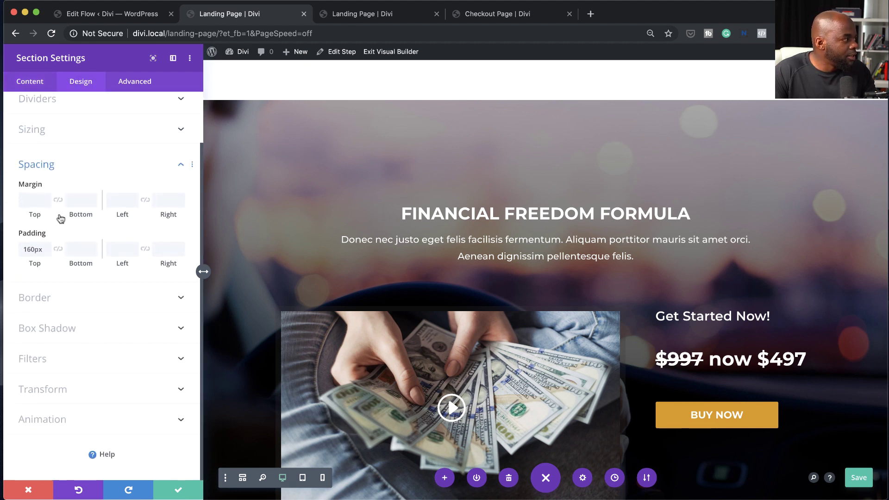
click(31, 201)
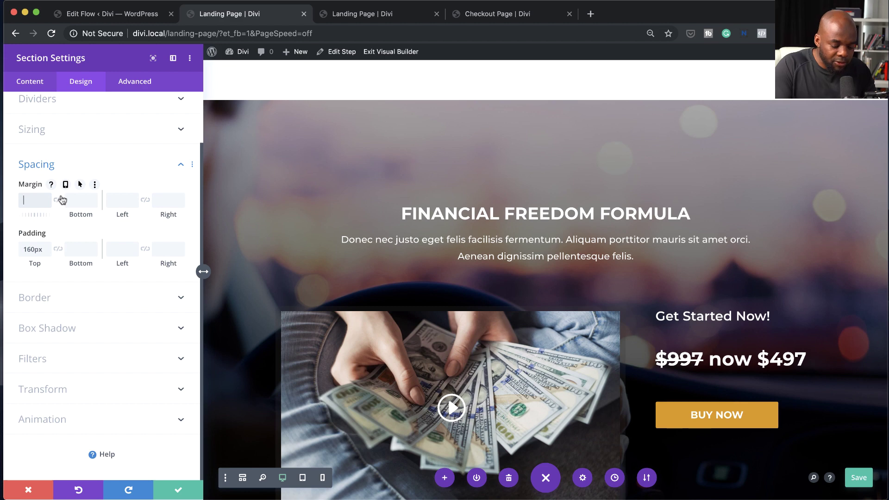
text(-80px)
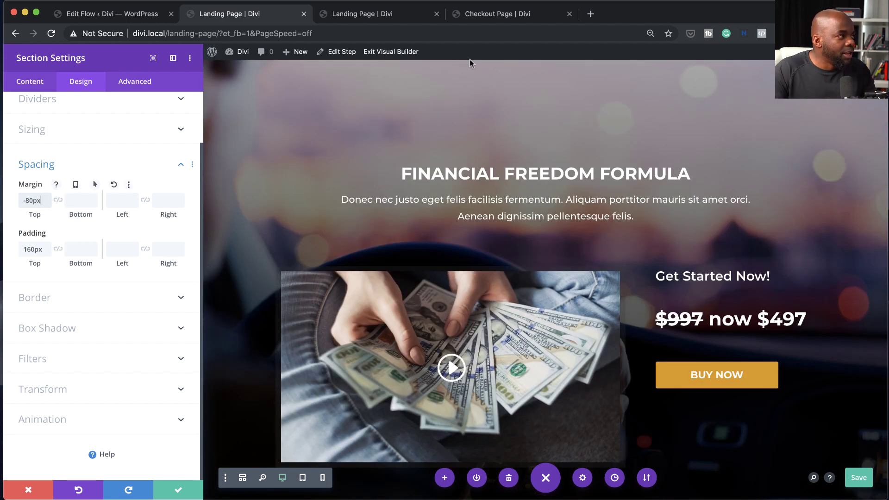
click(178, 492)
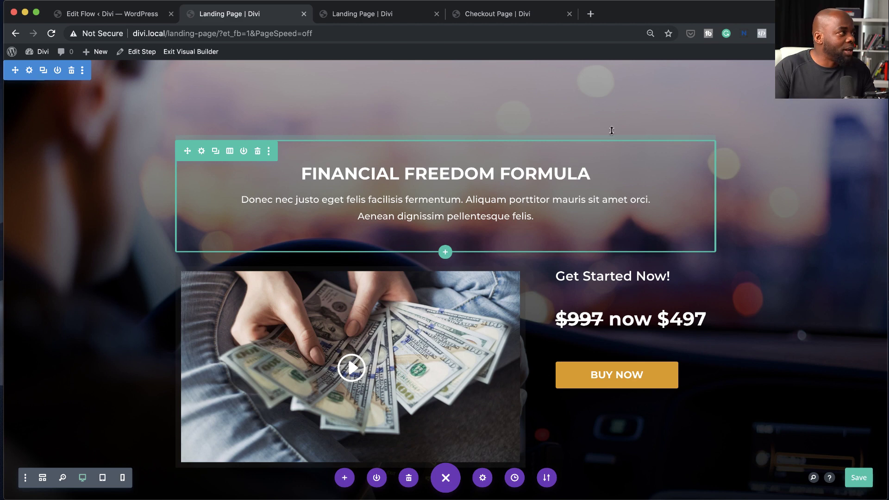
Back in the Money Mastery flow, open the Landing Page step to view its Next Step Link.
click(507, 18)
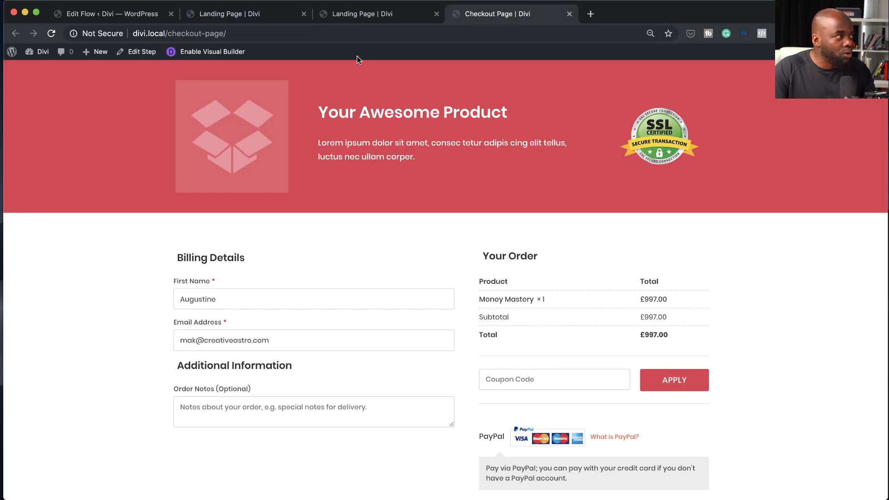
click(235, 15)
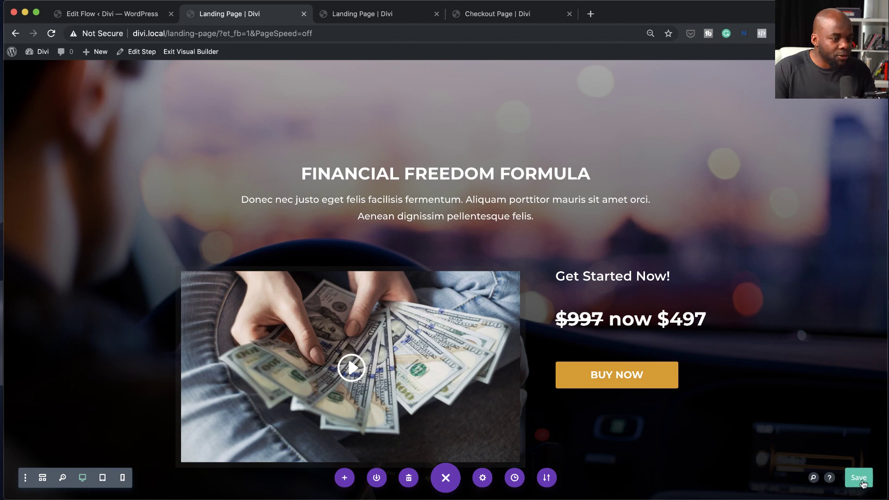
click(155, 15)
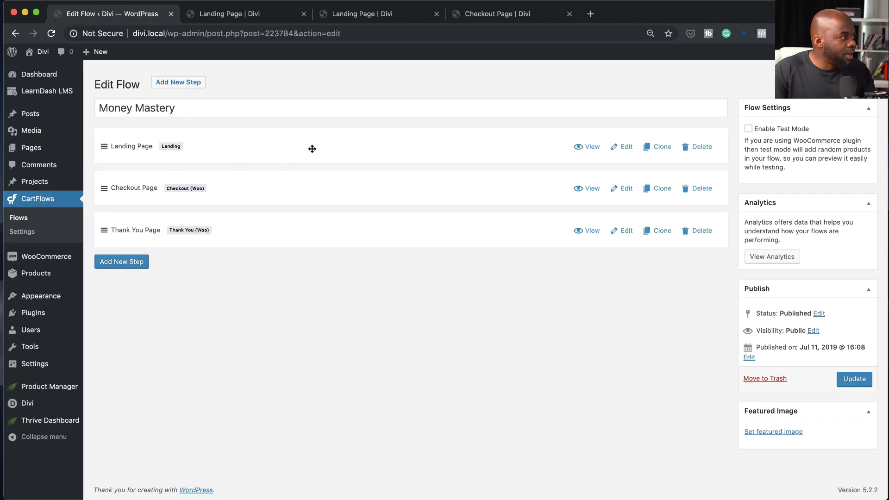
click(626, 147)
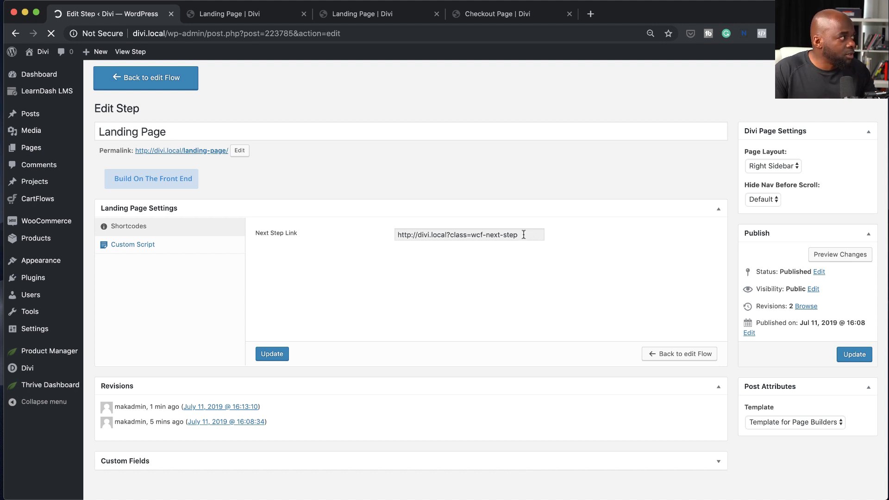
key(ctrl+Tab)
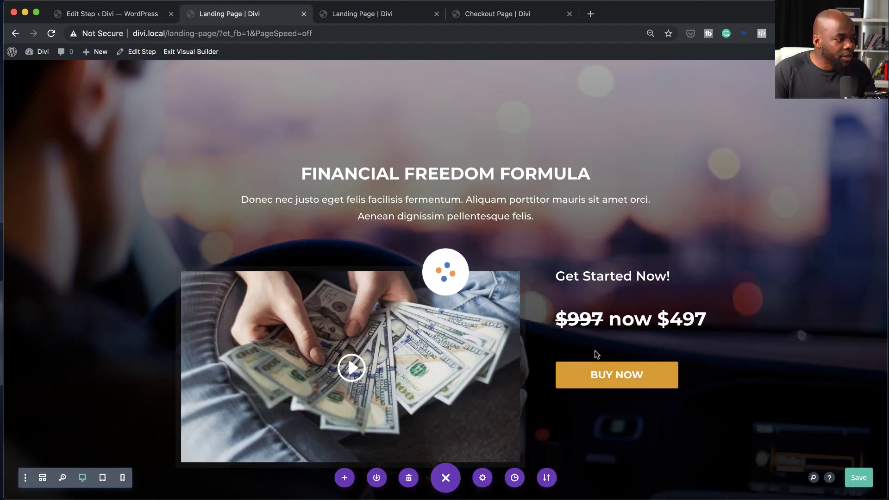
mouse_move(603, 375)
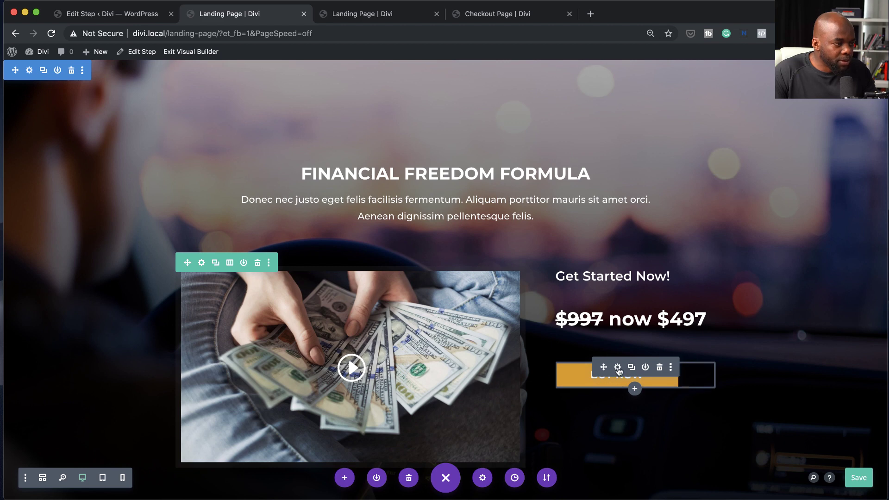
click(617, 367)
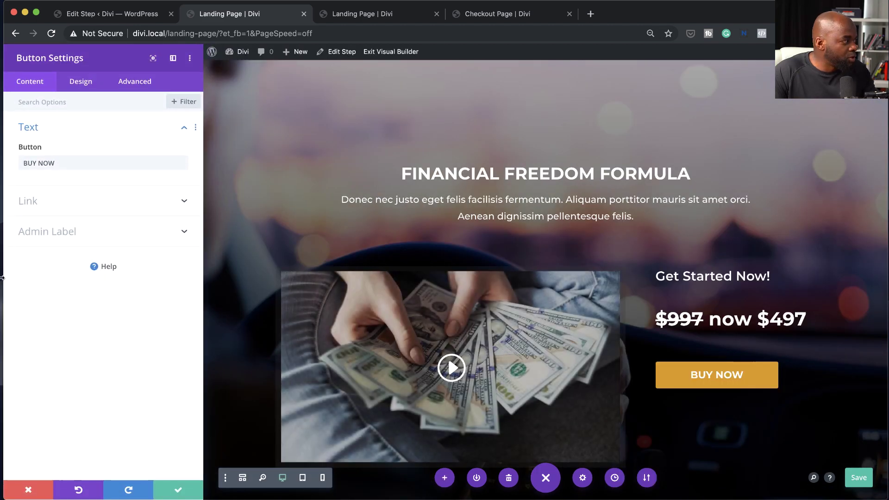
click(60, 202)
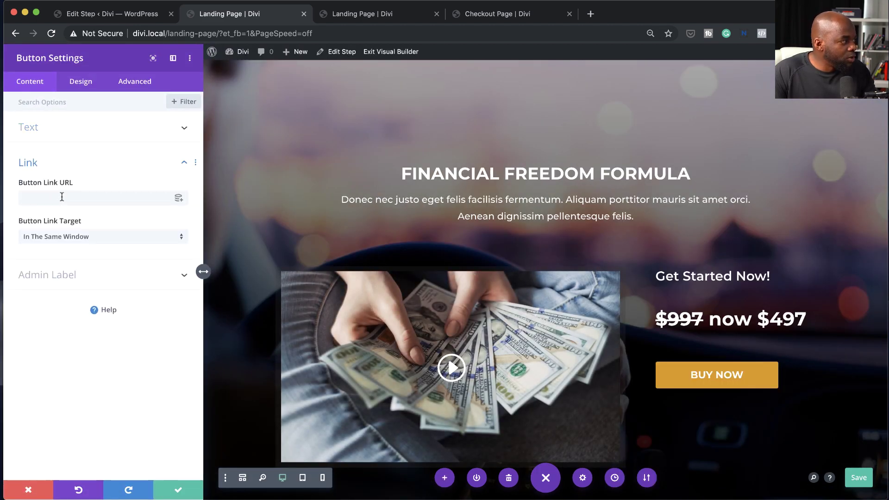
text(http://divi.local?class=wcf-next-step)
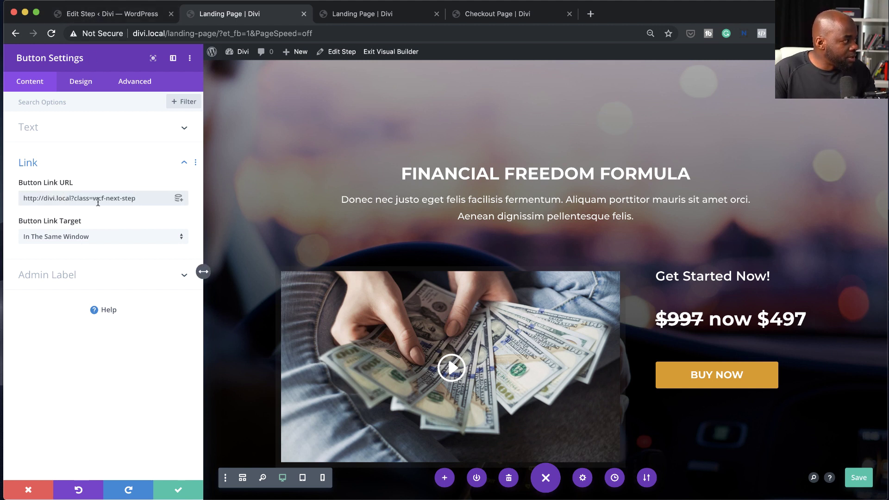
click(180, 492)
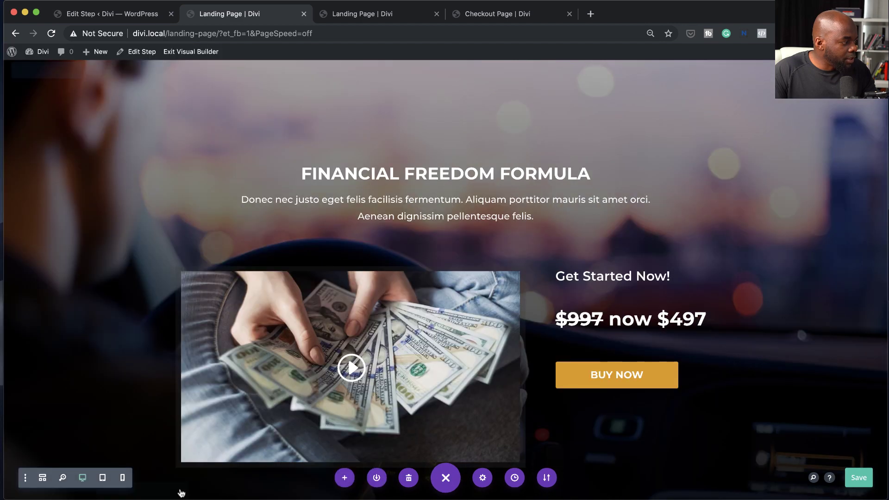
click(860, 479)
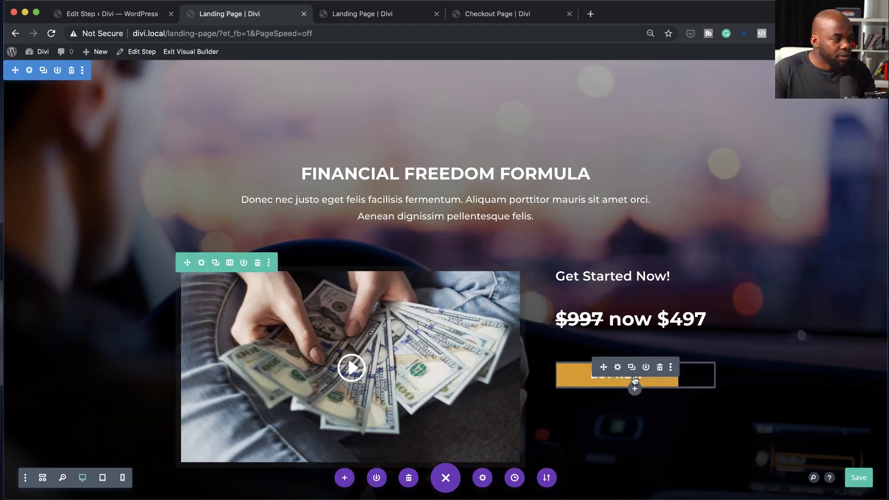
click(191, 52)
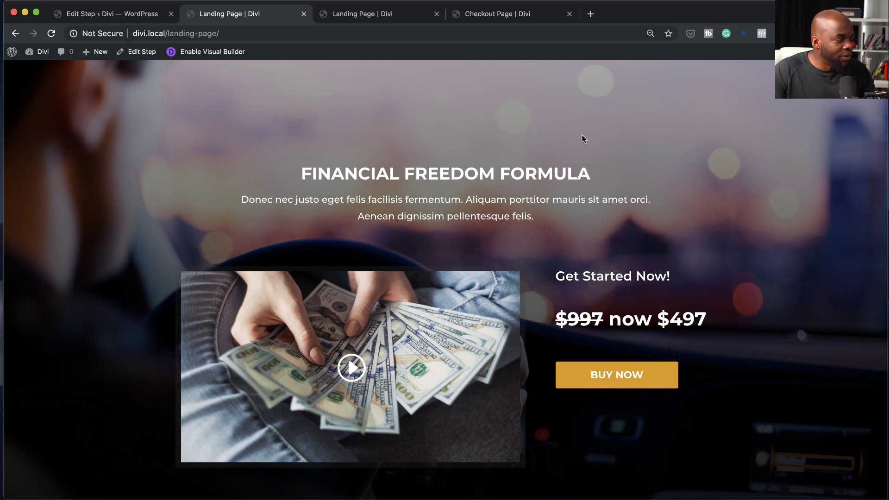
Test BUY NOW on the live page and check that checkout lists Money Mastery at £997.00.
click(620, 377)
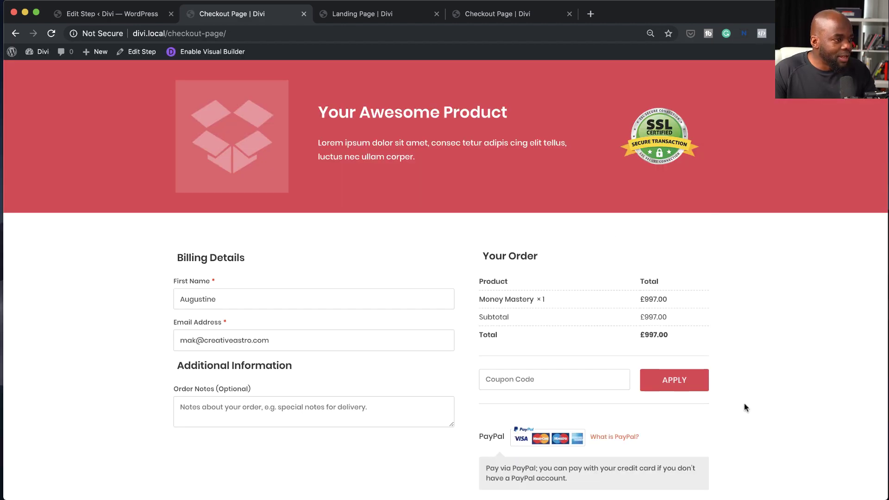
scroll(742, 405, down, 3)
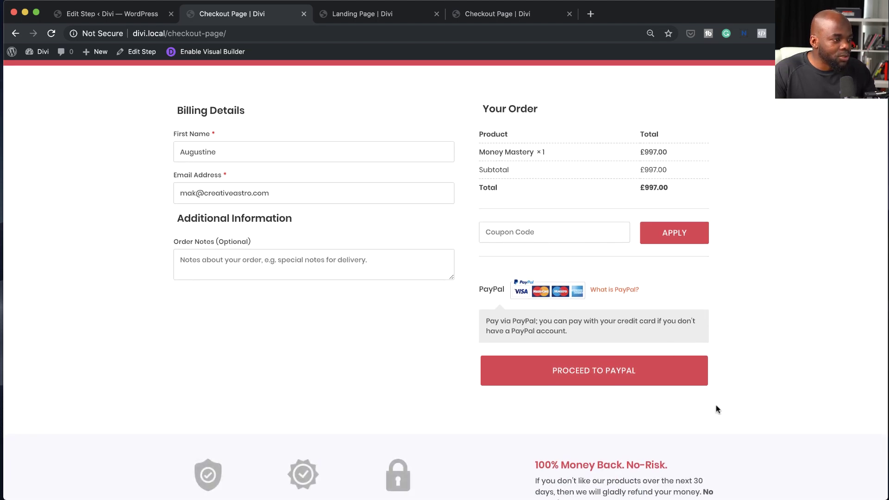
scroll(717, 409, up, 3)
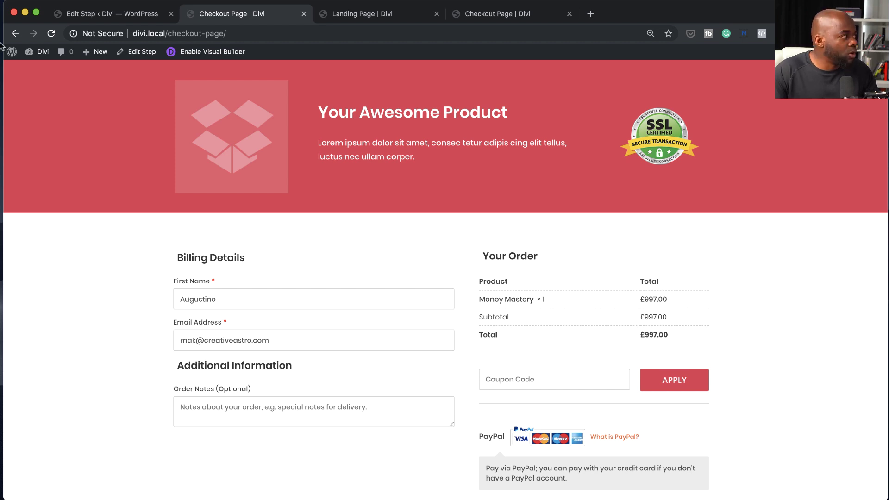
From the admin, leave the step page for LearnDash LMS > Courses and add a new course.
click(143, 15)
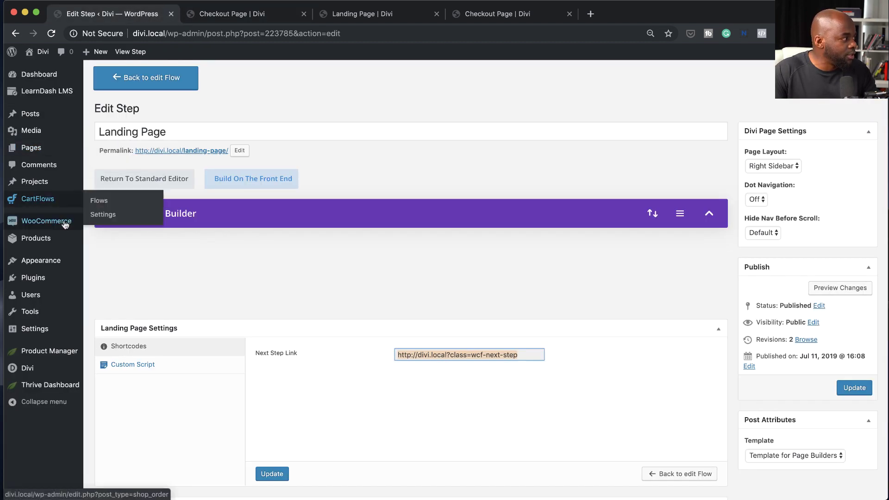
mouse_move(62, 92)
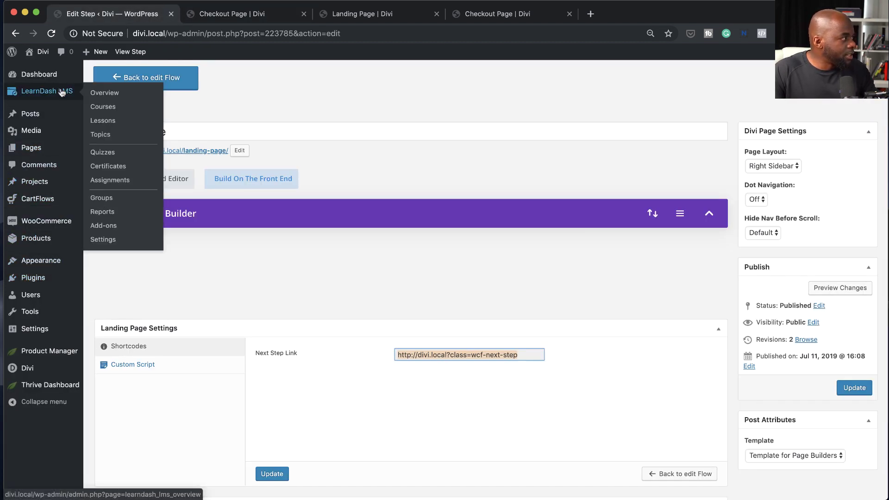
click(113, 110)
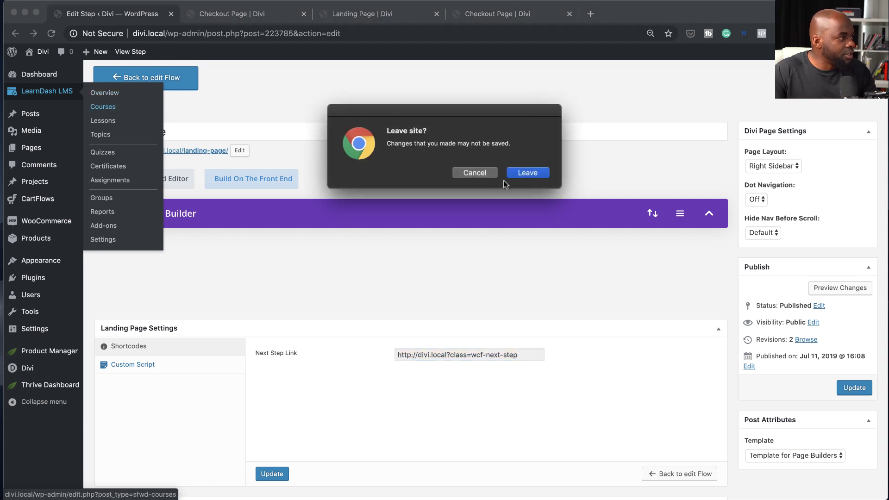
click(538, 173)
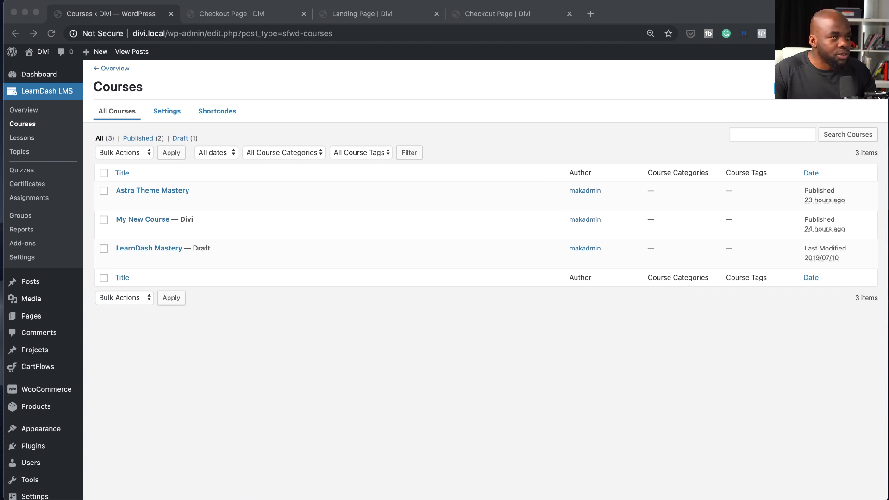
click(790, 90)
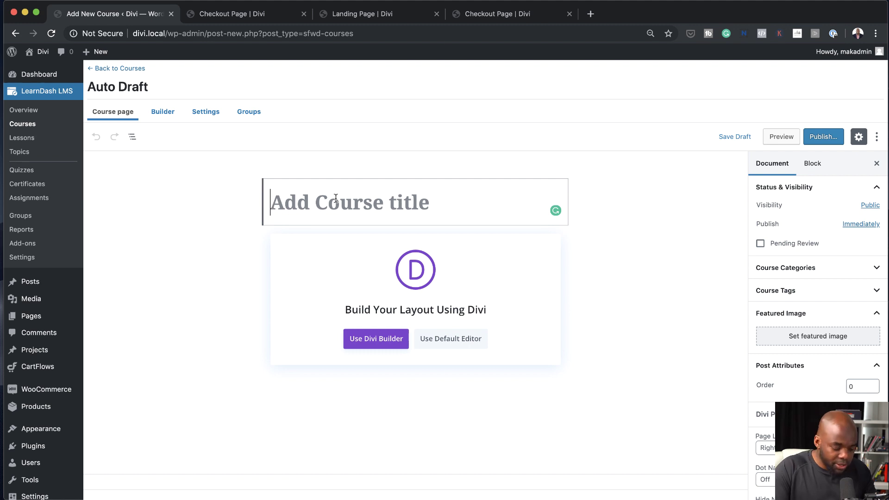
Title the course 'Money Mastery', publish it, and show its empty course Builder.
text(Money Mastery)
click(832, 138)
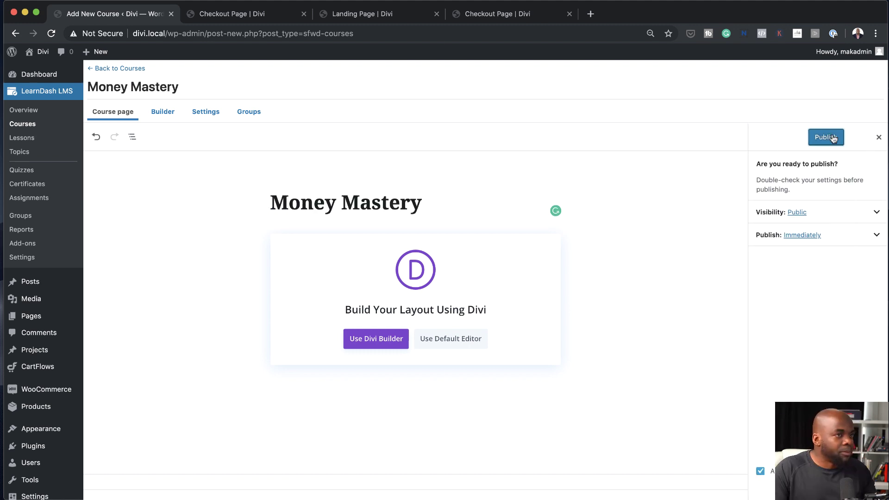
click(833, 138)
click(170, 114)
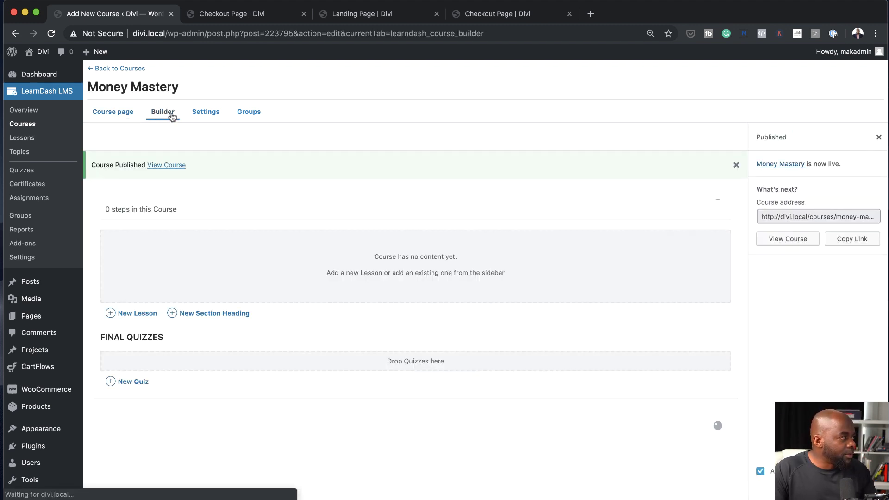